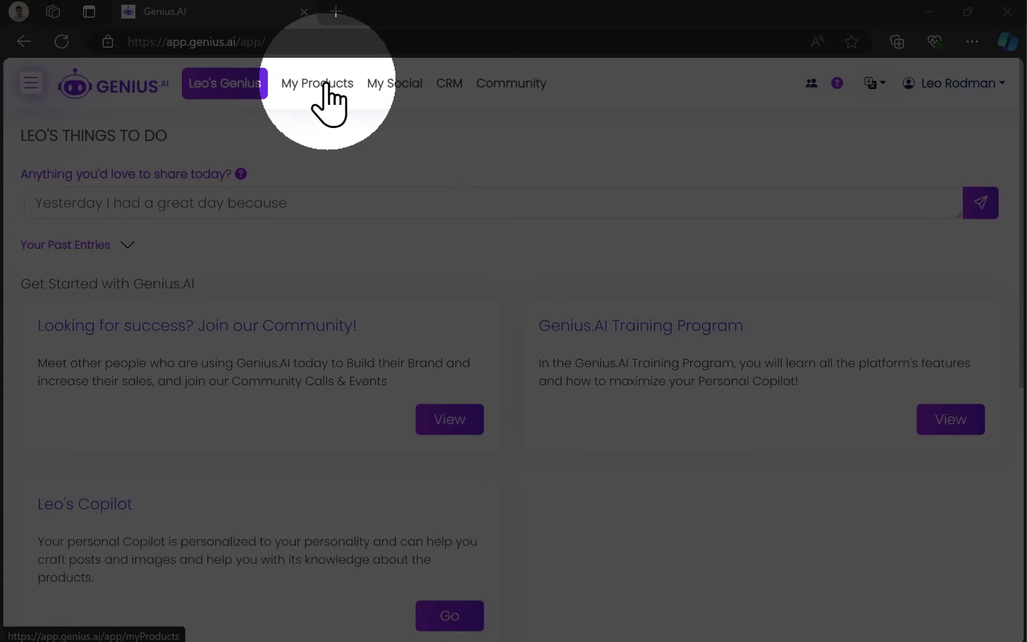
- Start a new product from My Products using In-Depth Training
left_click(330, 85)
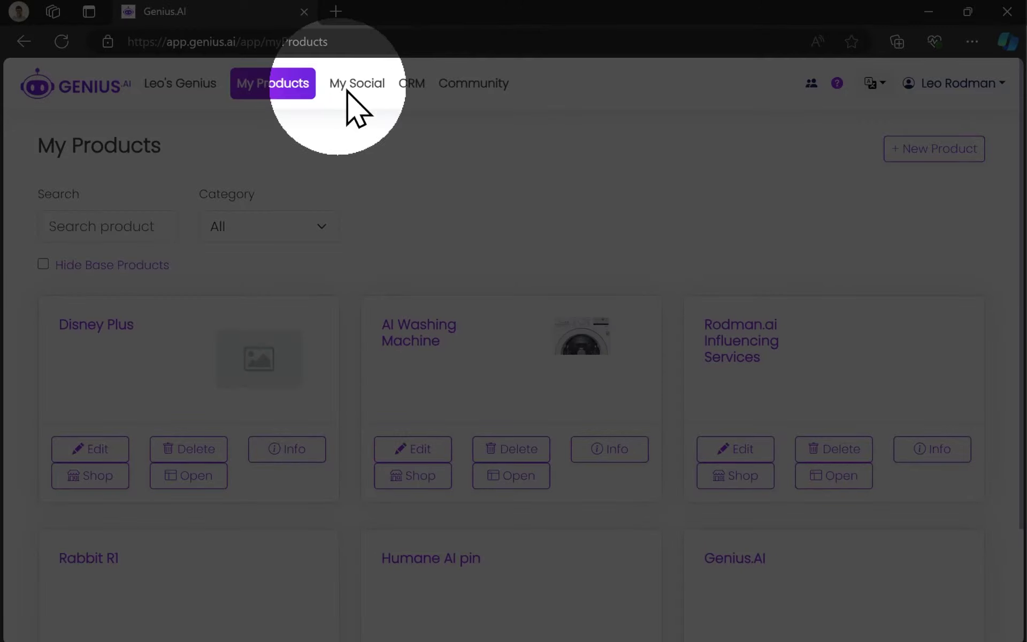
left_click(942, 155)
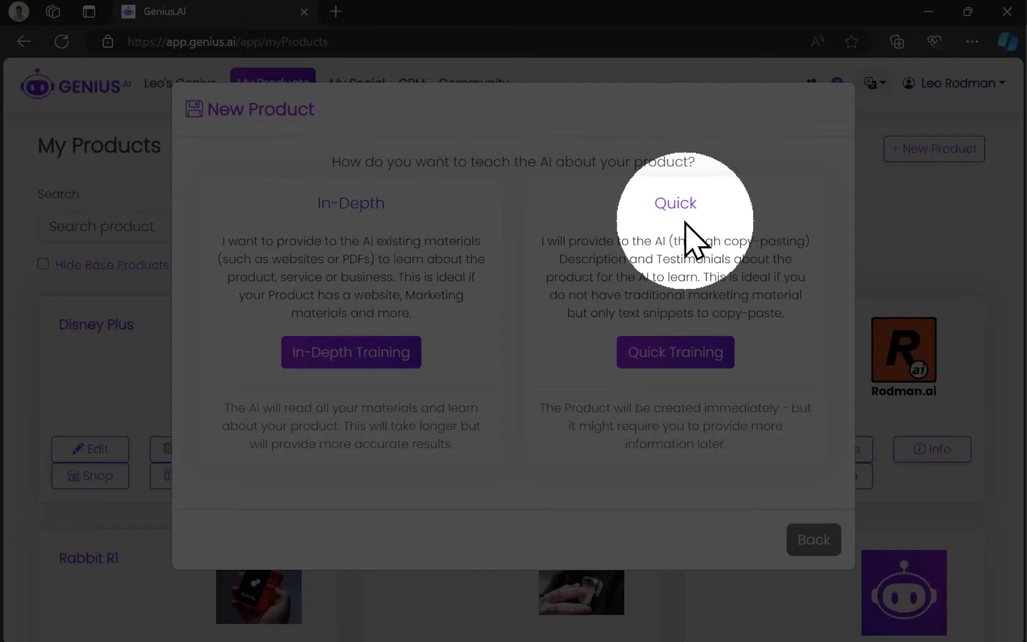
left_click(350, 357)
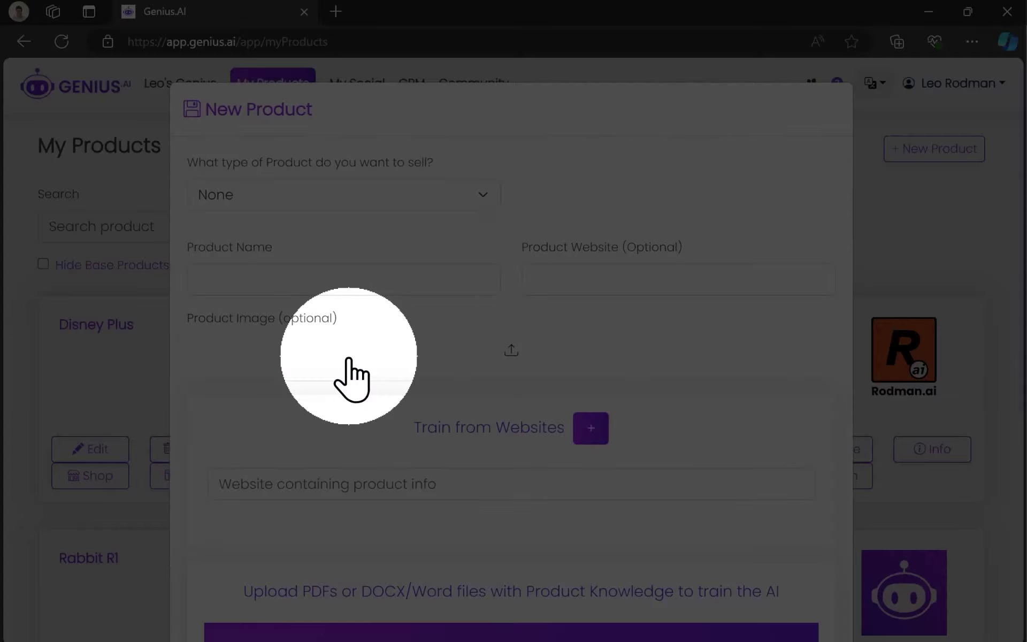
- Set the product type to Wellbeing and enter the name Stanley Mug
left_click(349, 208)
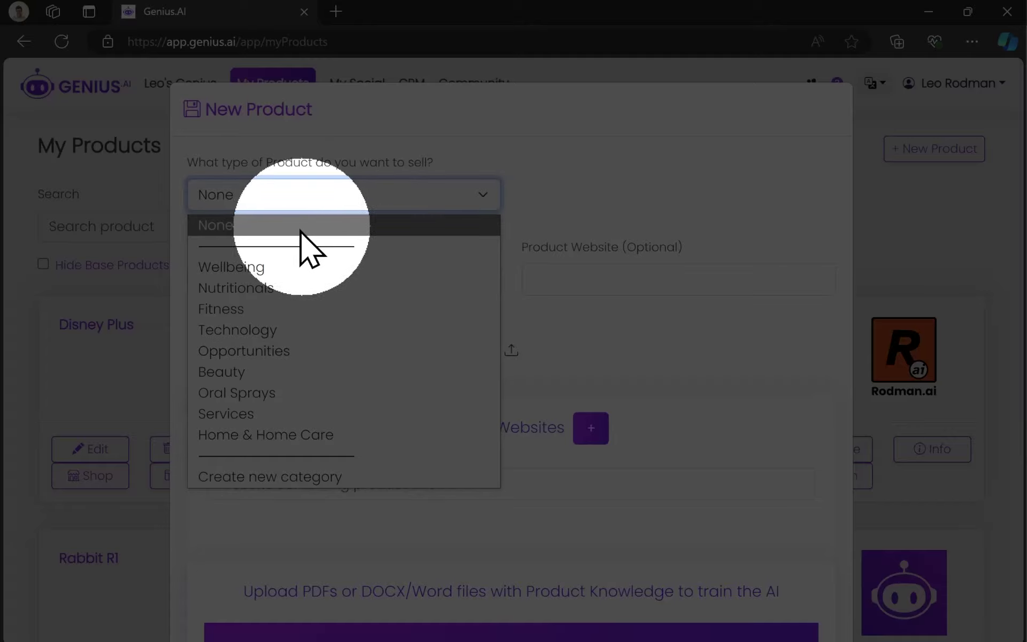
left_click(255, 272)
left_click(244, 270)
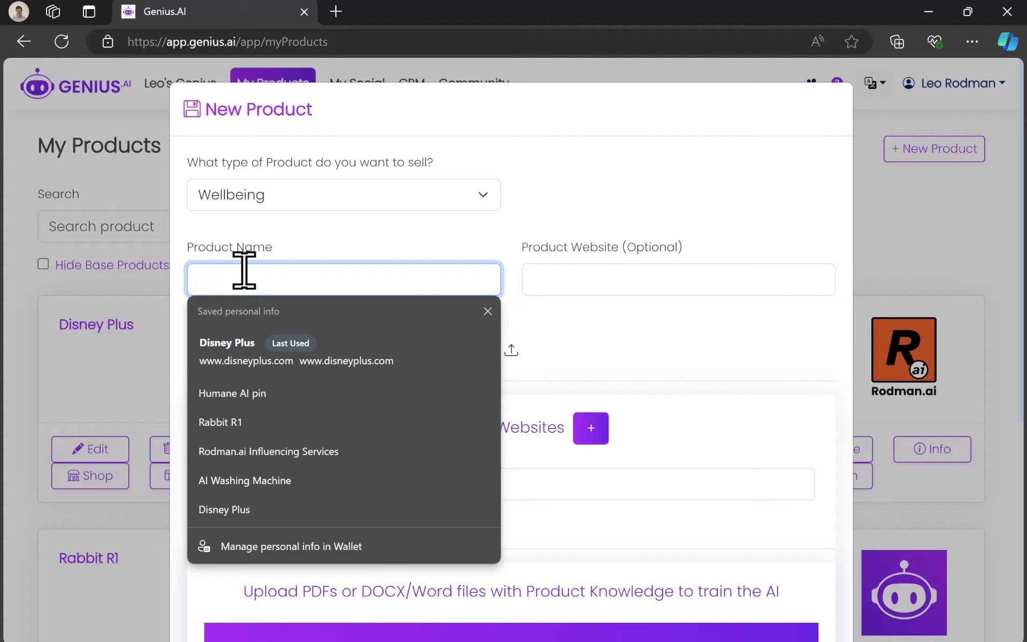
type("Stanley Mug")
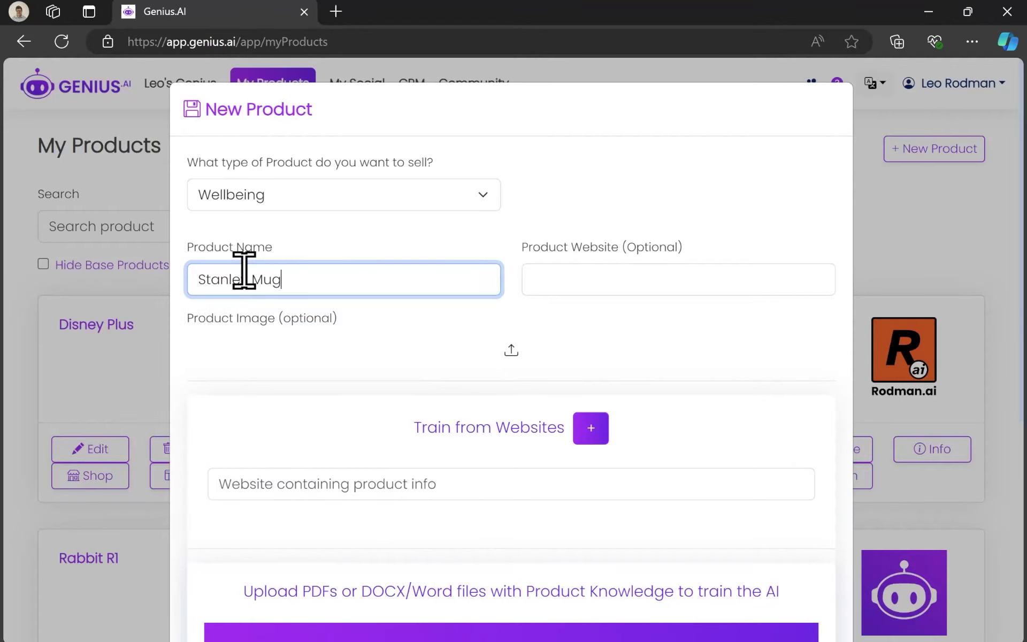
- Search the web for 'stanley mug amazon' in a new tab
key("ctrl+t")
type("stanley m")
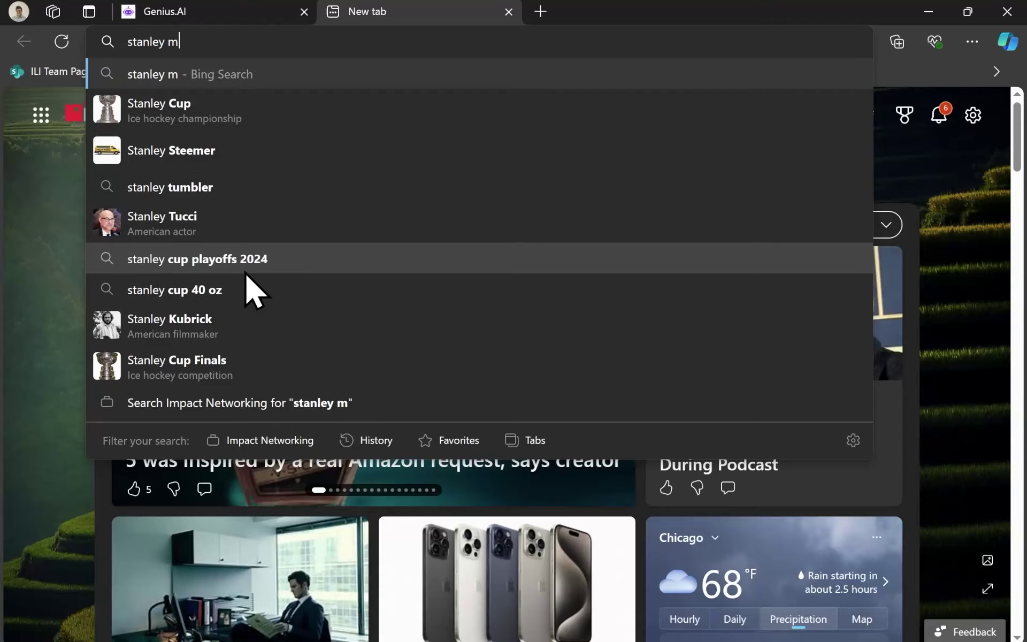
type("ug amazon")
key("Return")
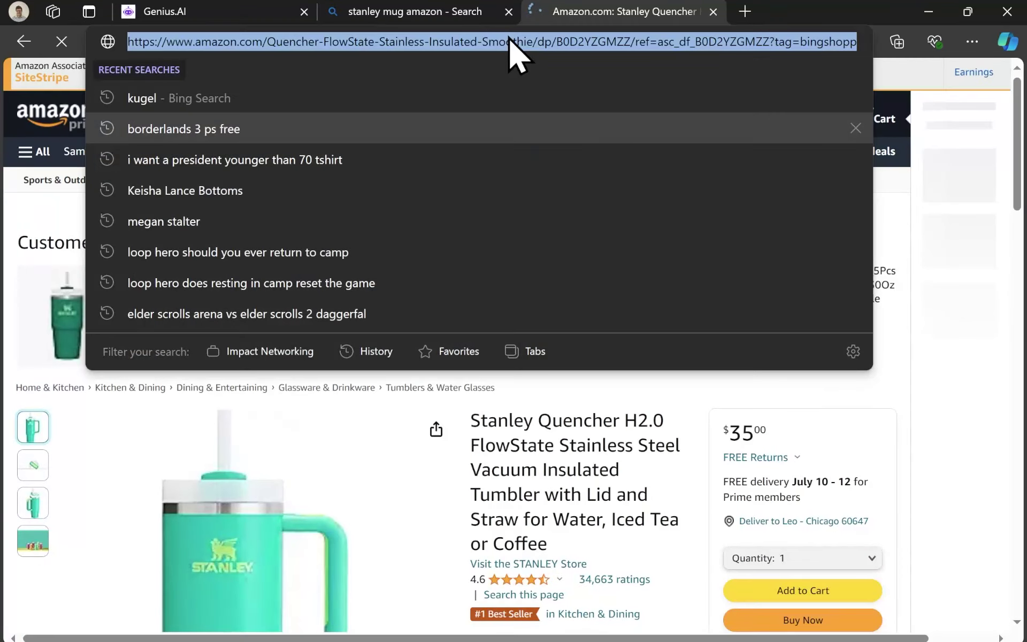
- Trim the Stanley Quencher Amazon link to the product code and close the search tab
left_click(590, 42)
left_click_drag(633, 41, 7, 59)
key("ctrl+c")
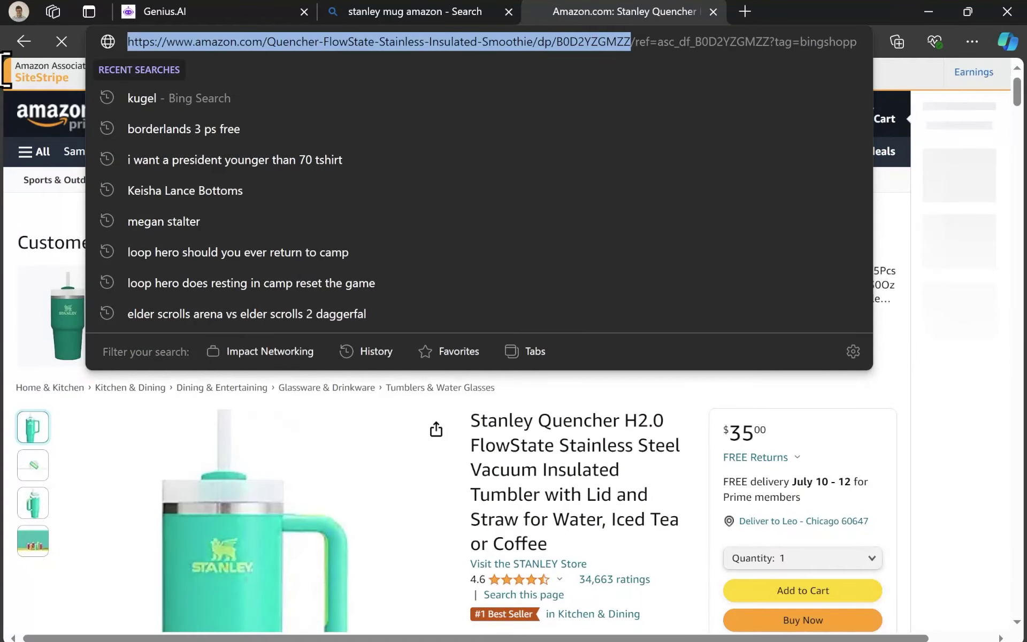
key("BackSpace")
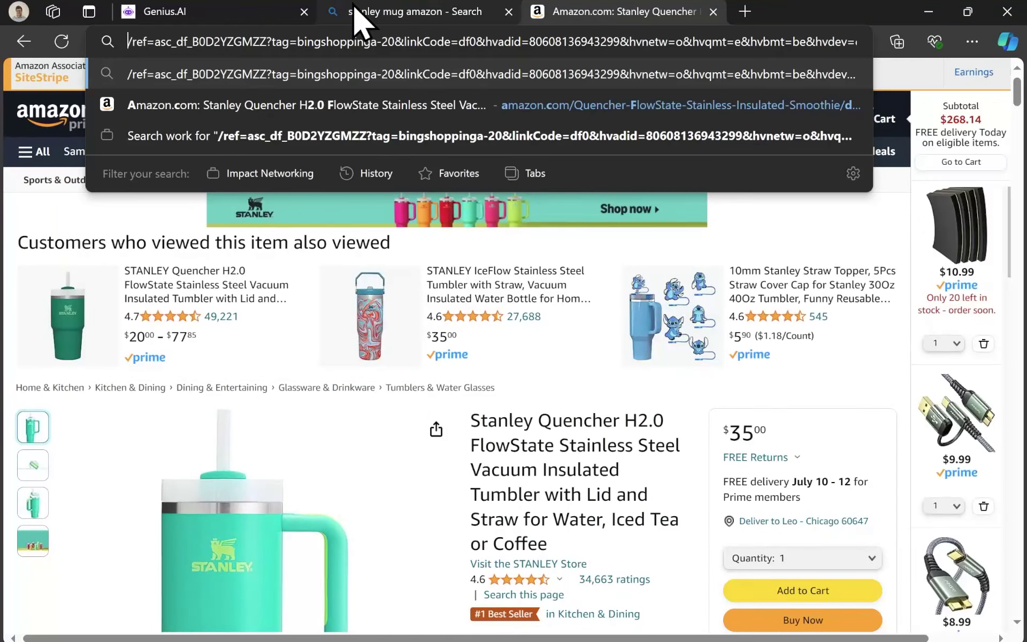
left_click(353, 12)
key("ctrl+w")
- Paste the Amazon link as the Product Website and as a Train from Websites source
left_click(261, 16)
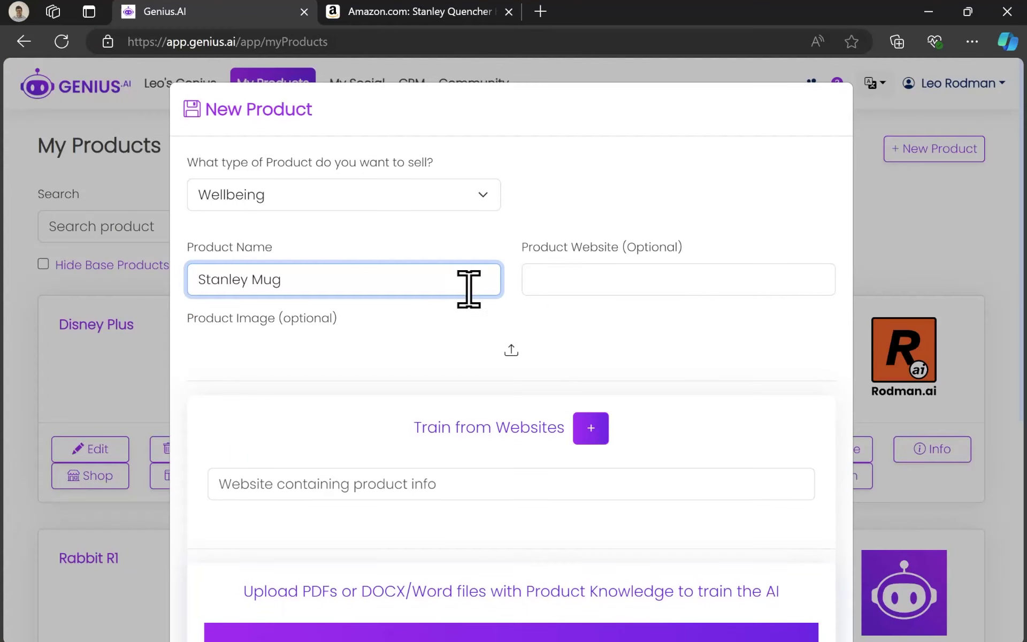
left_click(619, 283)
key("ctrl+v")
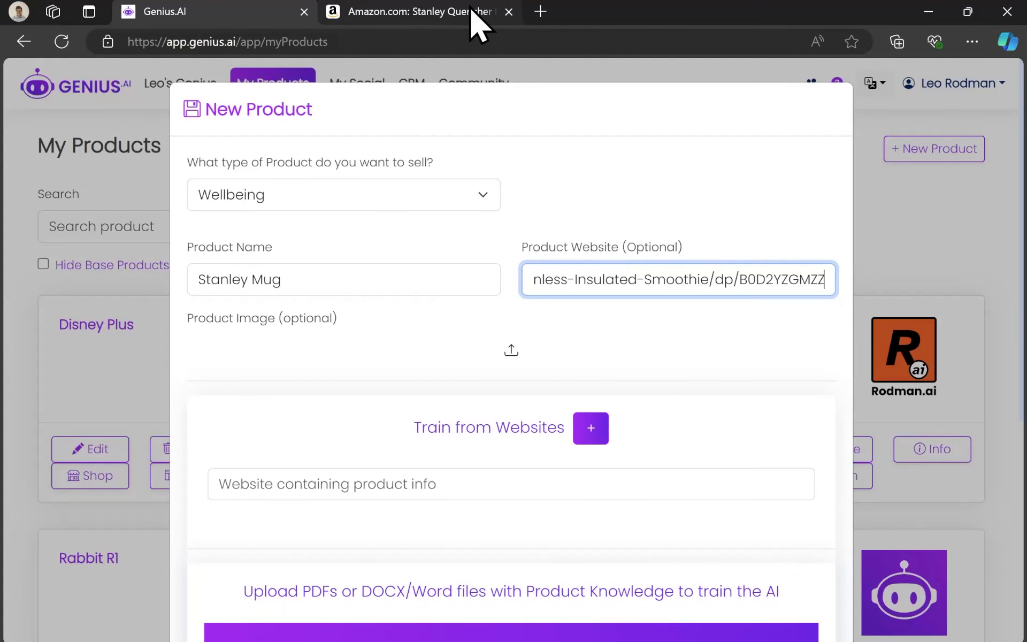
left_click(483, 485)
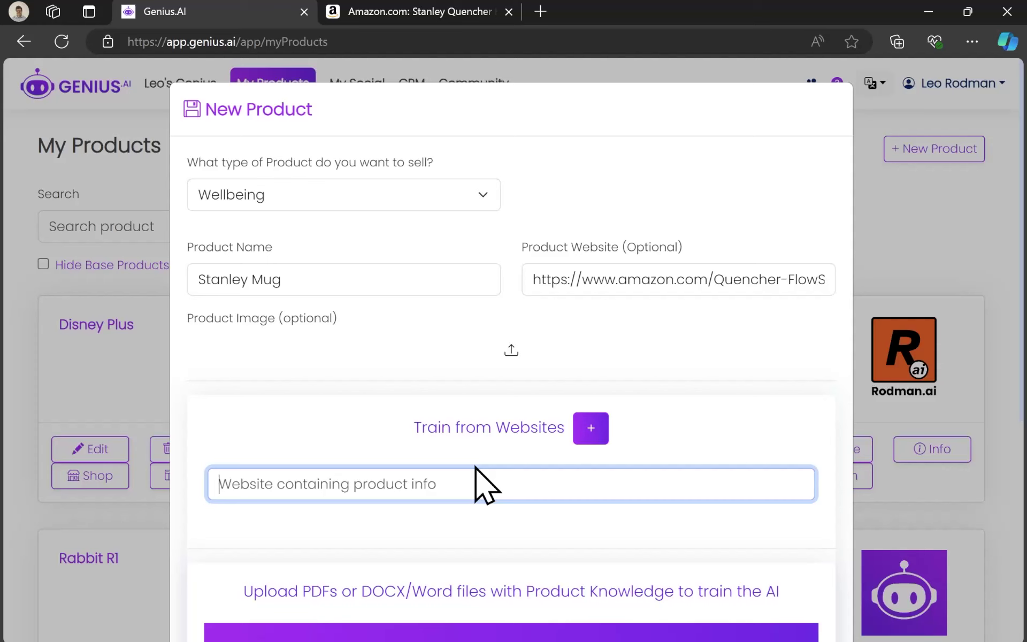
key("ctrl+v")
- Replace the product name with the full Amazon title and save the product
left_click(460, 13)
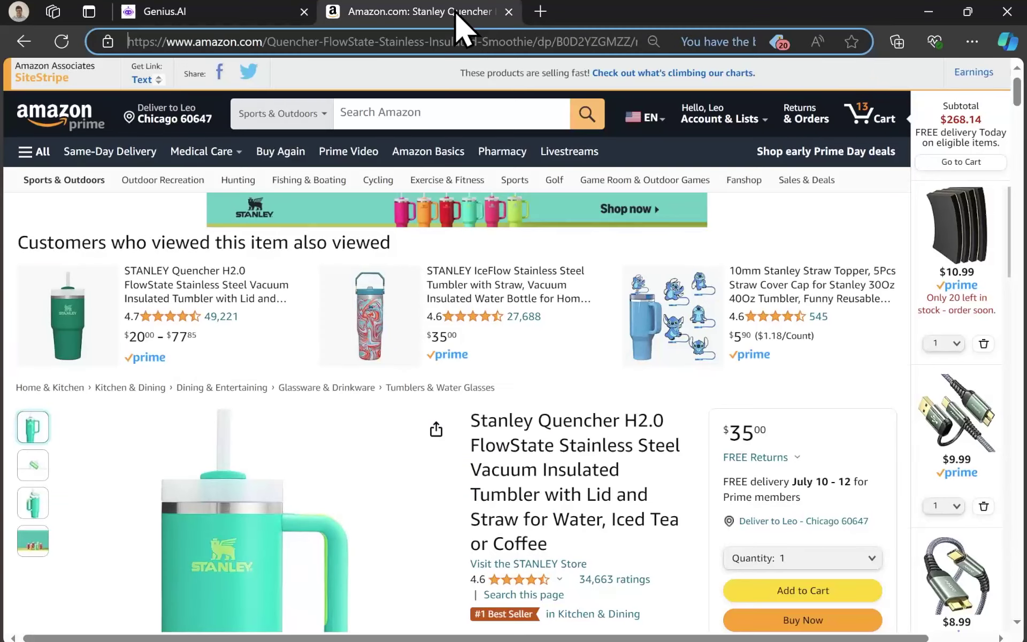
left_click_drag(486, 417, 546, 535)
key("ctrl+c")
key("ctrl+w")
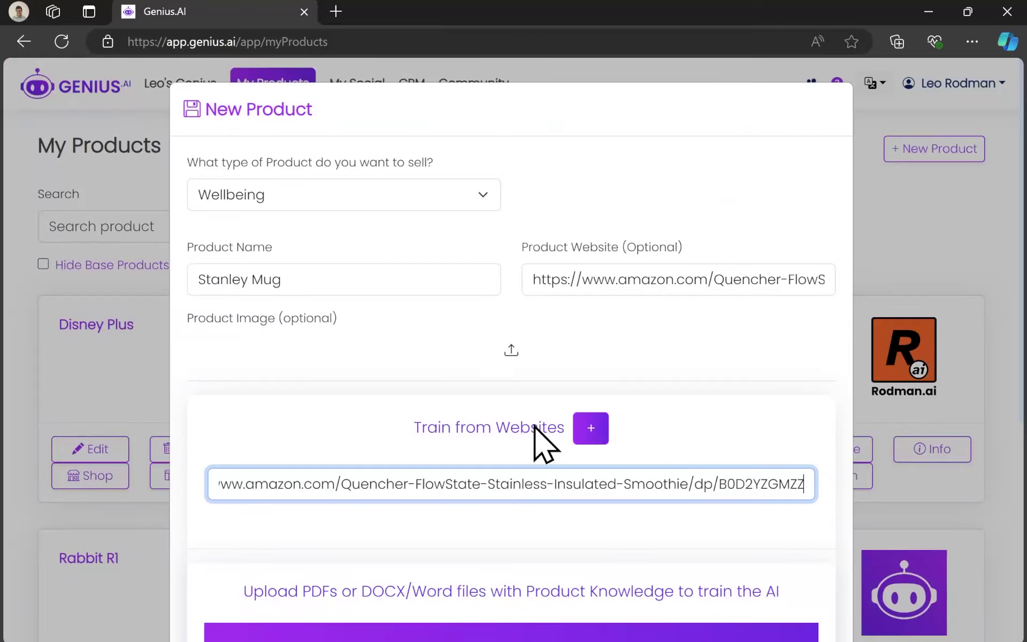
triple_click(335, 279)
key("ctrl+v")
scroll(471, 381, "down", 7)
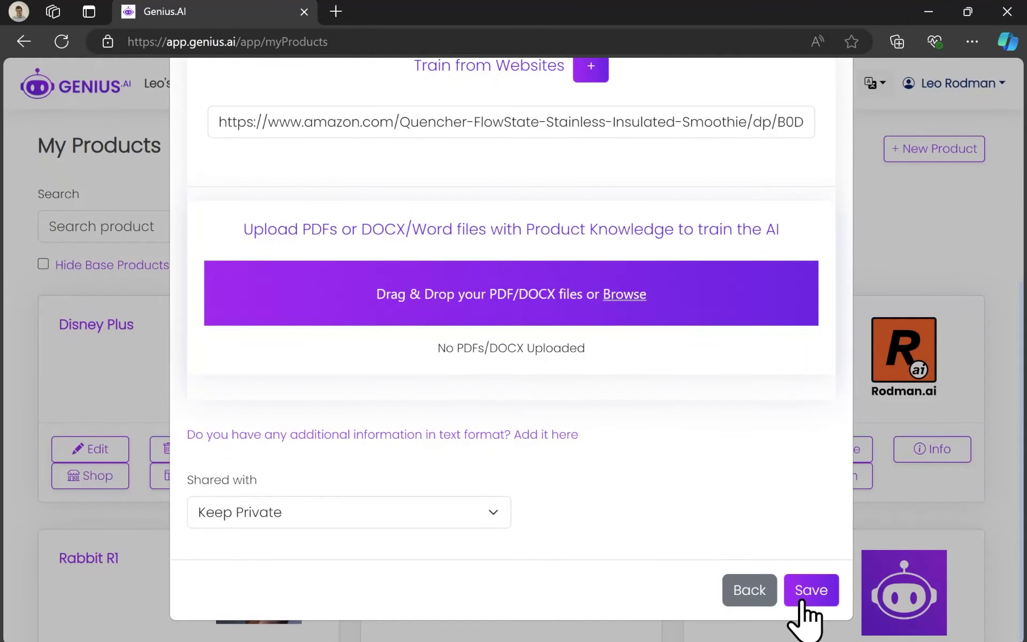
left_click(805, 603)
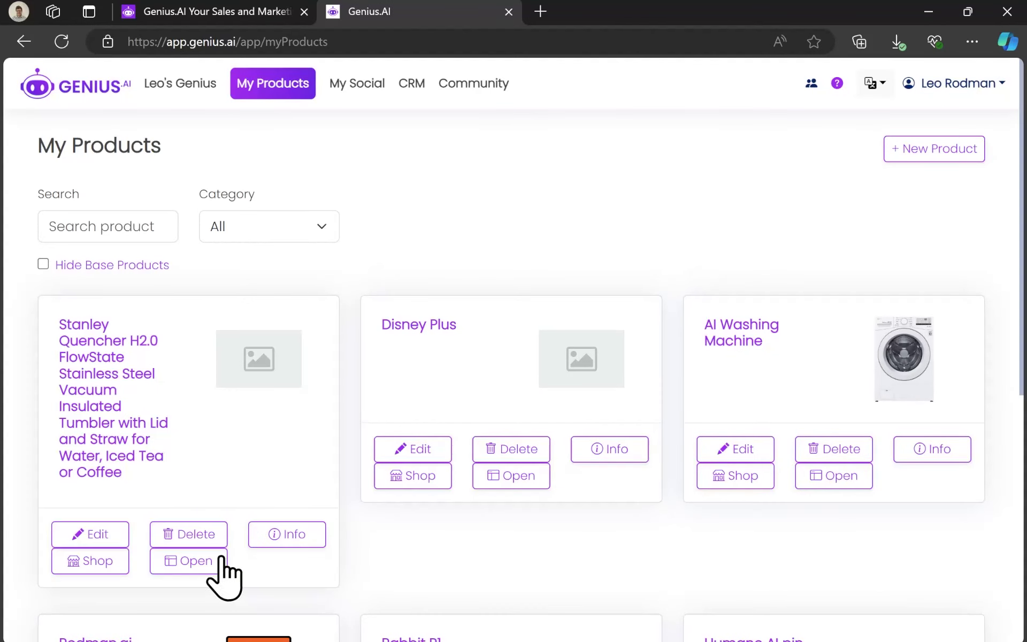
- Open the Stanley Quencher's generated sales pitch and read through it
left_click(217, 560)
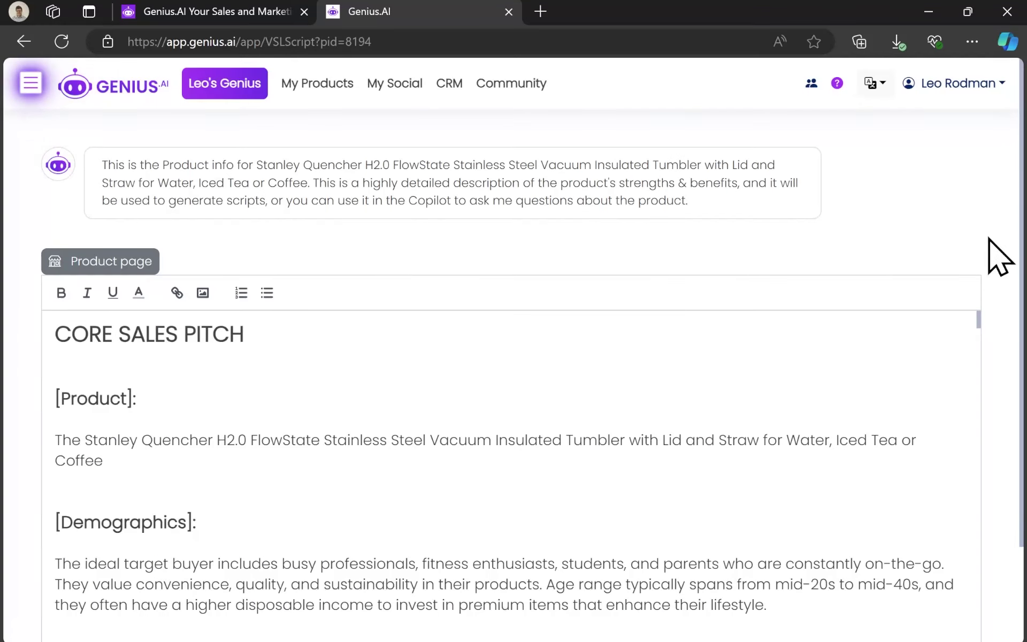
scroll(1006, 257, "down", 2)
scroll(918, 439, "down", 2)
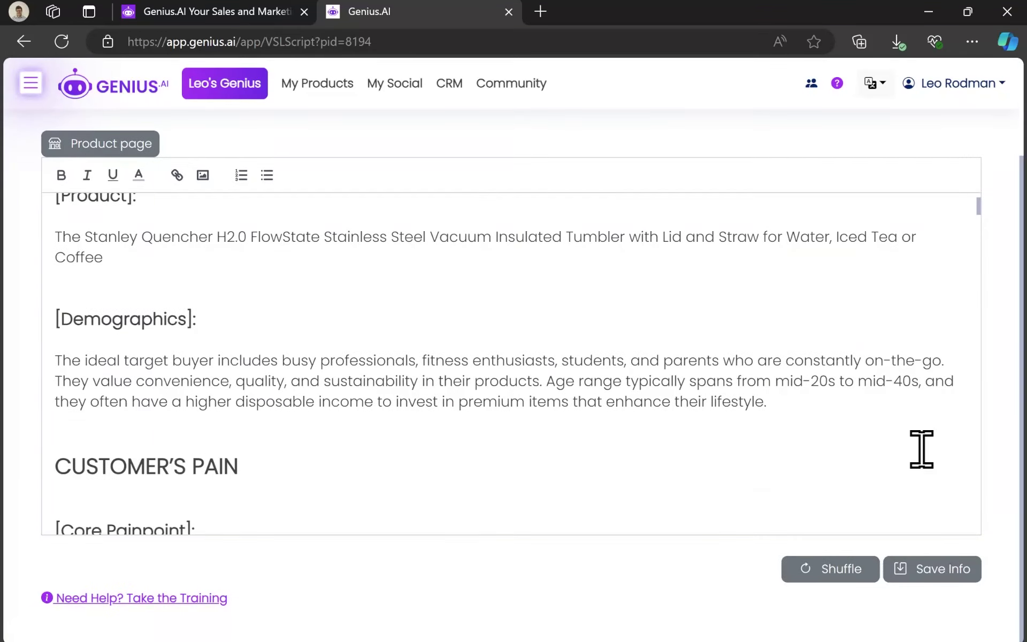
scroll(920, 449, "down", 5)
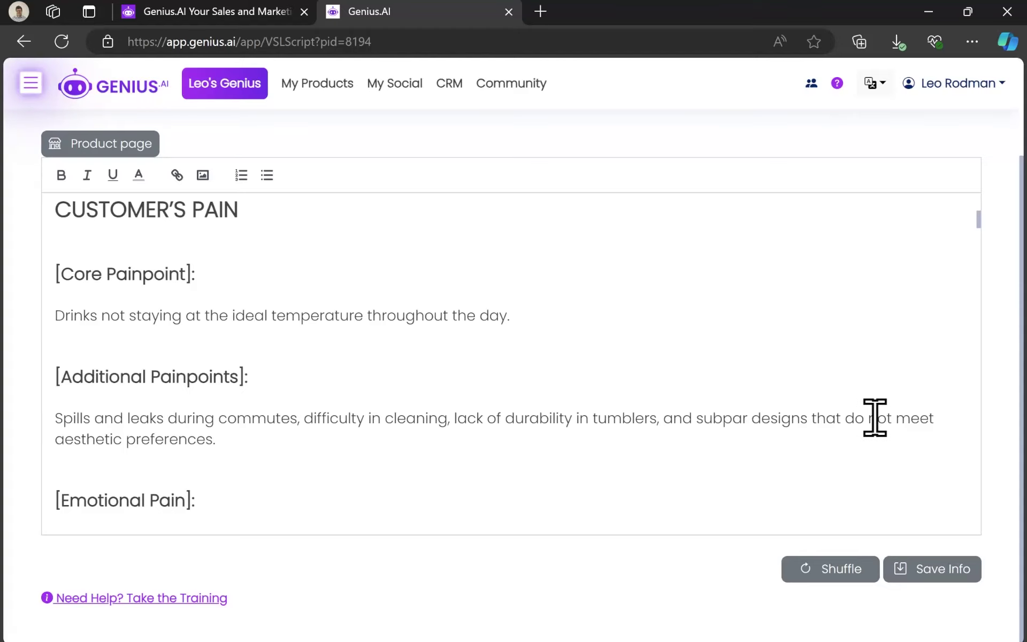
scroll(832, 326, "down", 3)
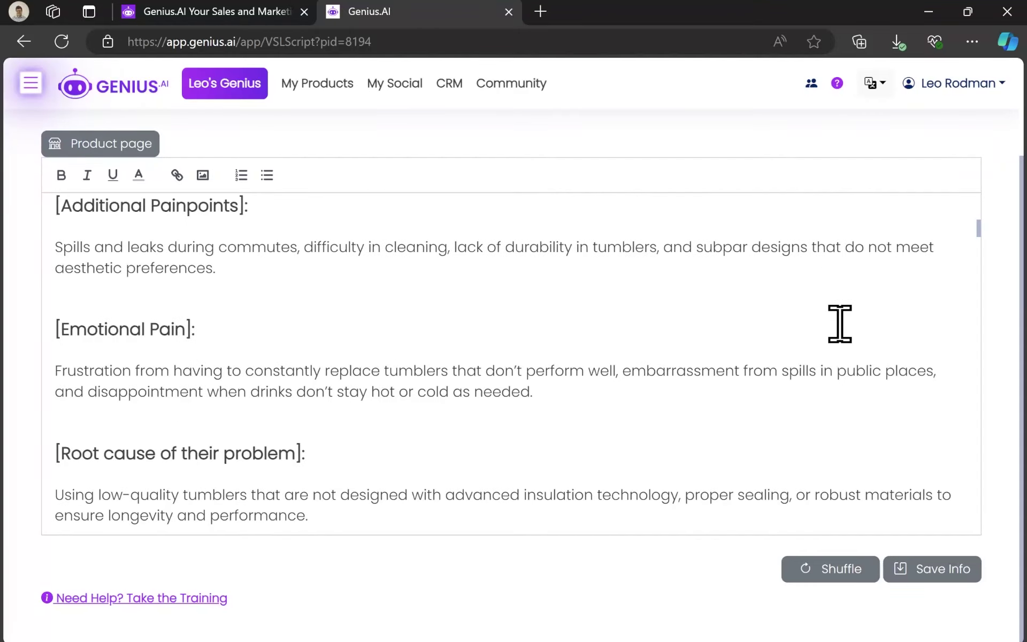
scroll(839, 323, "down", 6)
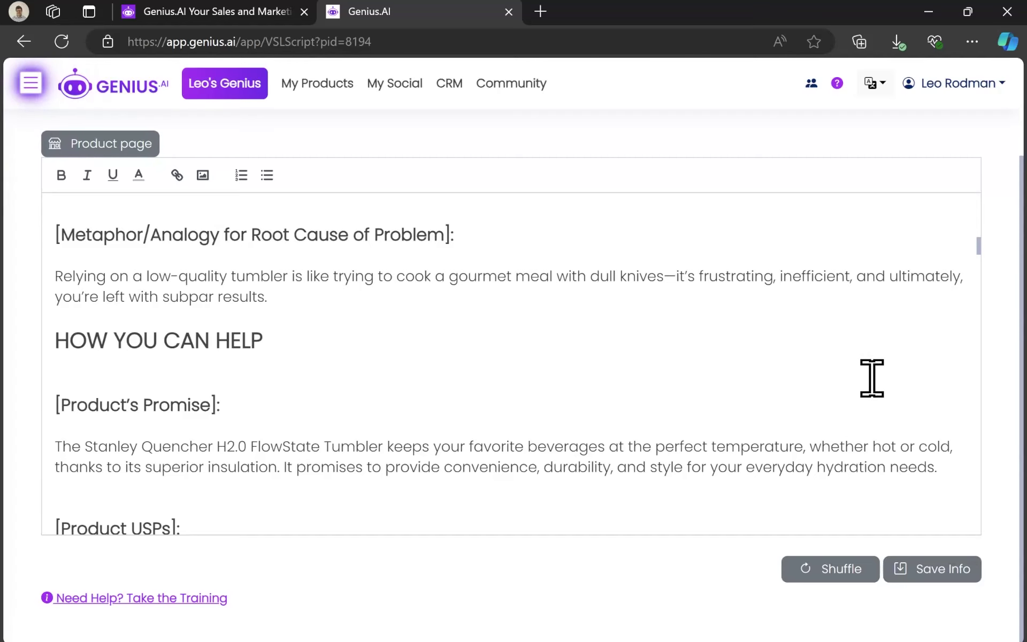
scroll(872, 378, "down", 5)
scroll(882, 380, "down", 2)
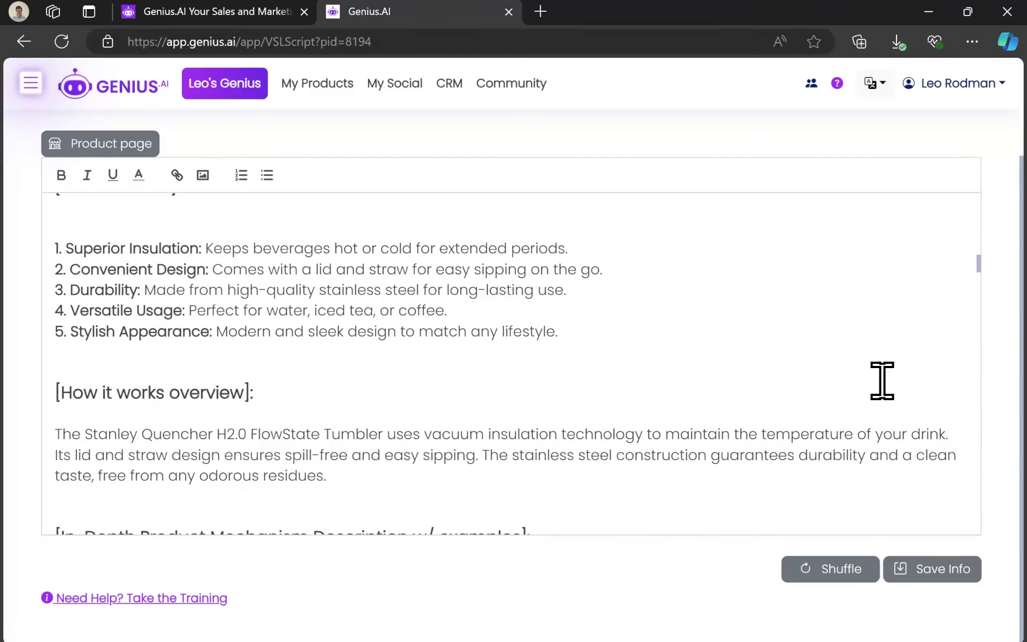
scroll(882, 381, "down", 4)
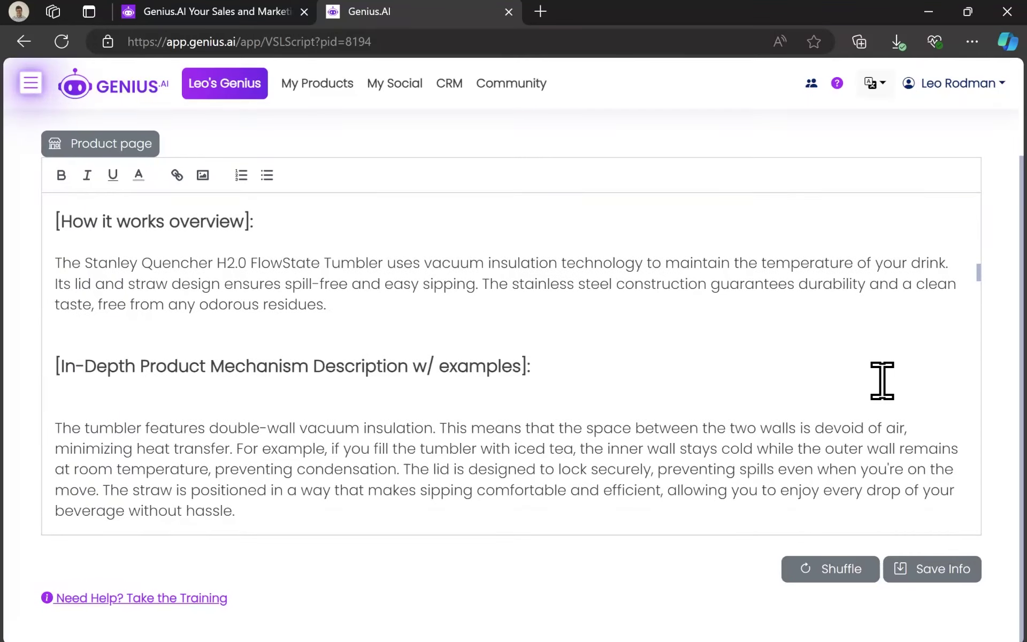
scroll(888, 367, "down", 18)
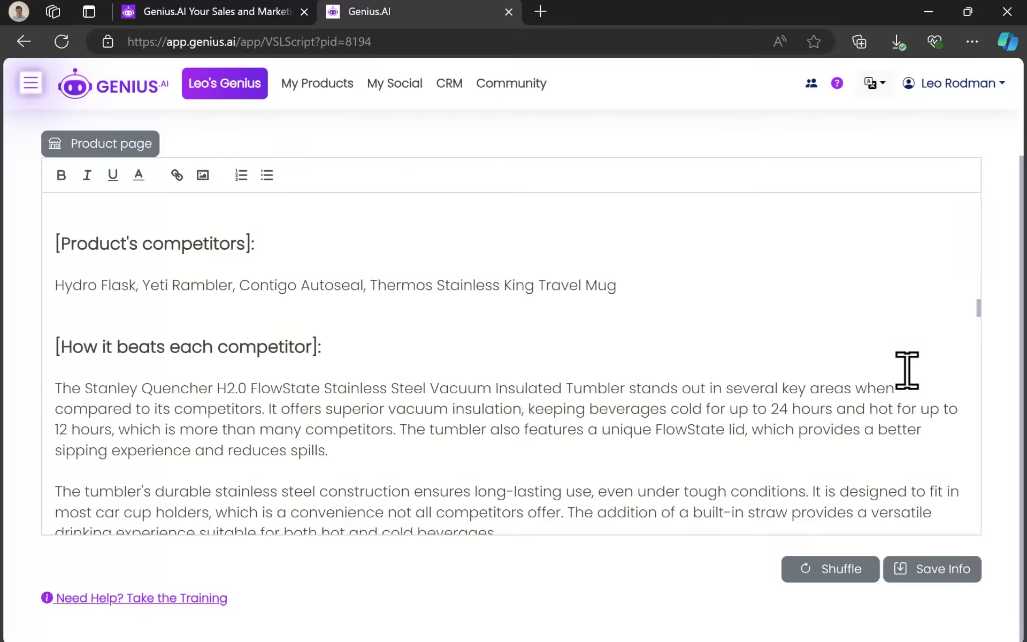
scroll(909, 370, "down", 20)
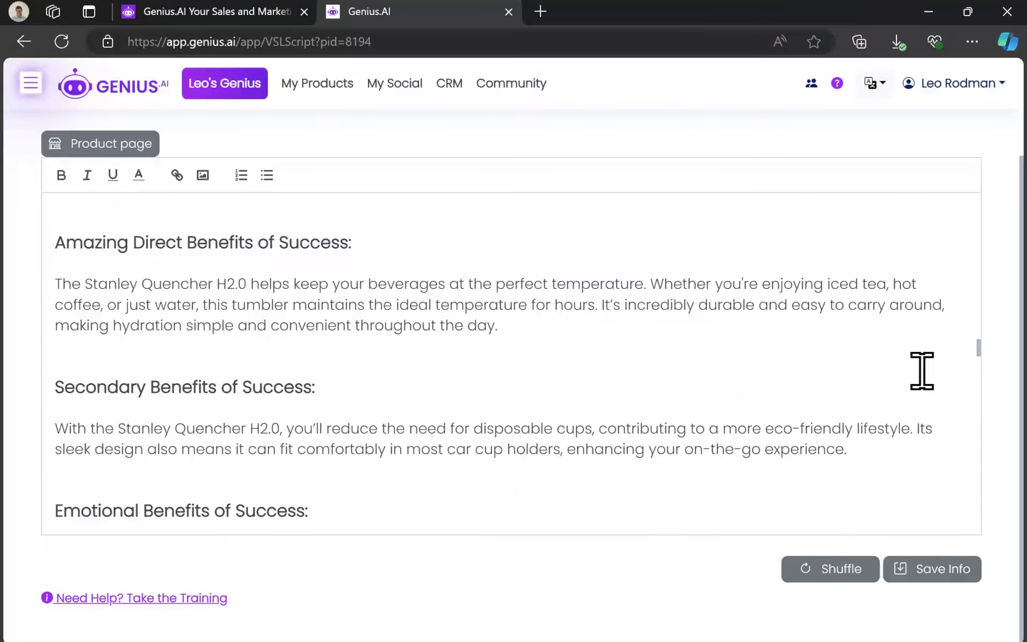
scroll(928, 370, "down", 20)
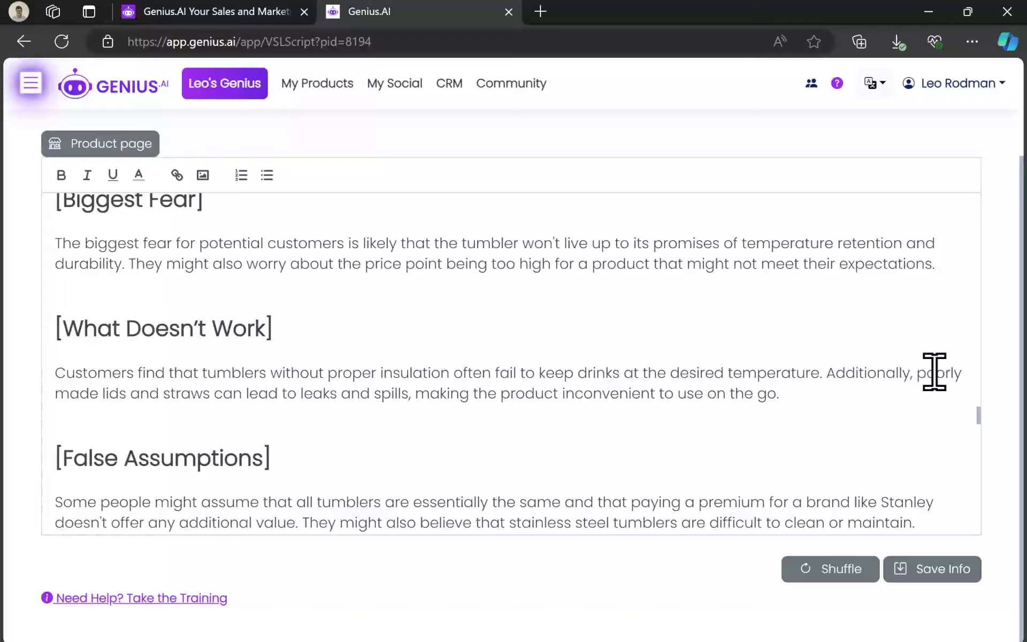
- Close the sales pitch and open the main navigation menu
key("ctrl+w")
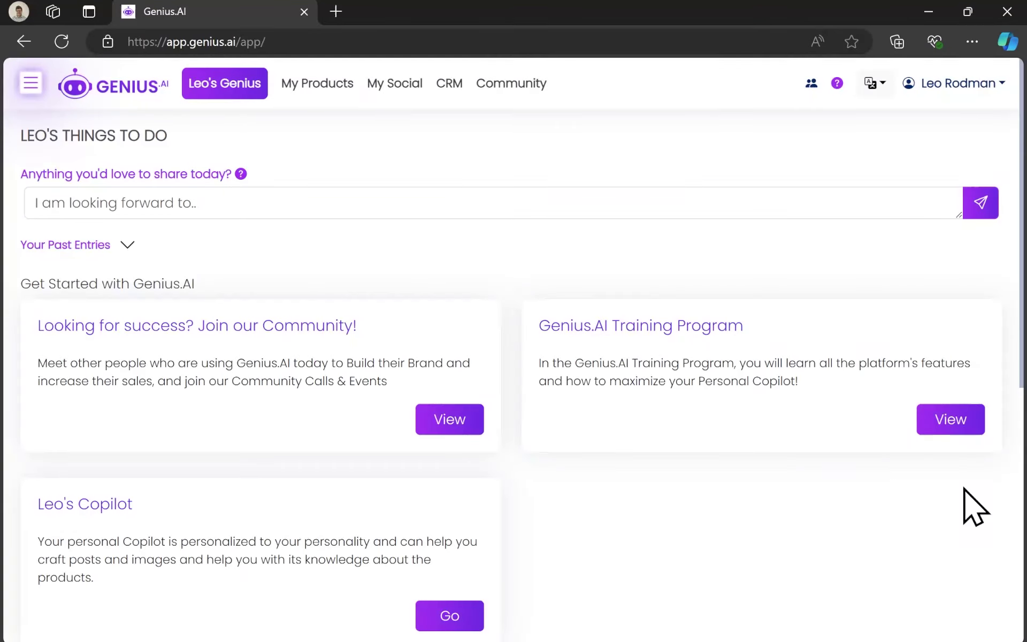
left_click(31, 83)
scroll(152, 375, "down", 3)
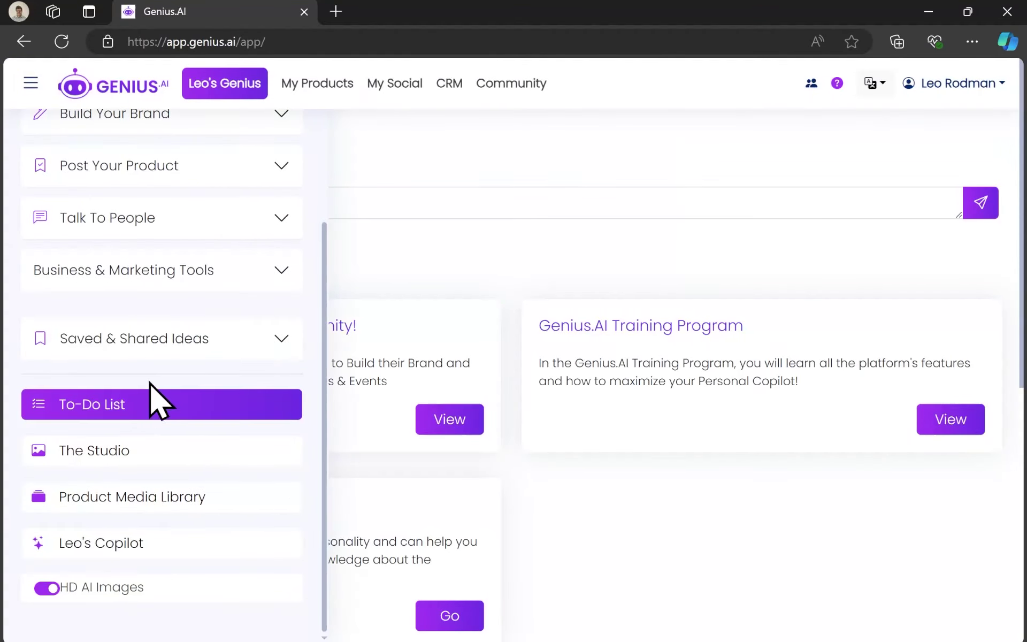
- In The Studio, choose Generate a Product Image and upload 51lUnzv8RNL._AC_SL1500_.jpg
left_click(82, 457)
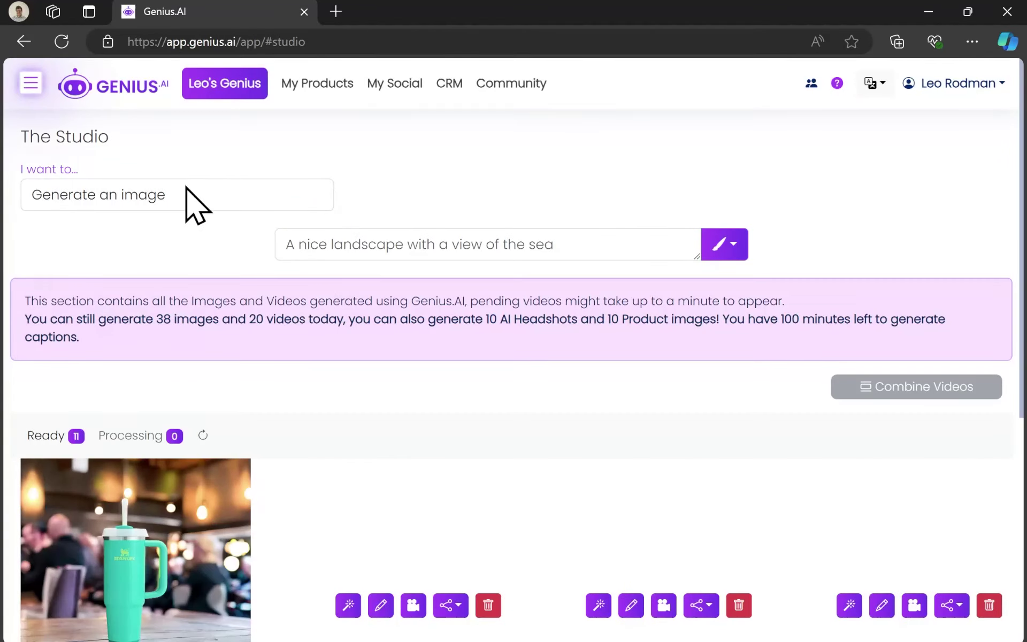
left_click(191, 203)
left_click(158, 256)
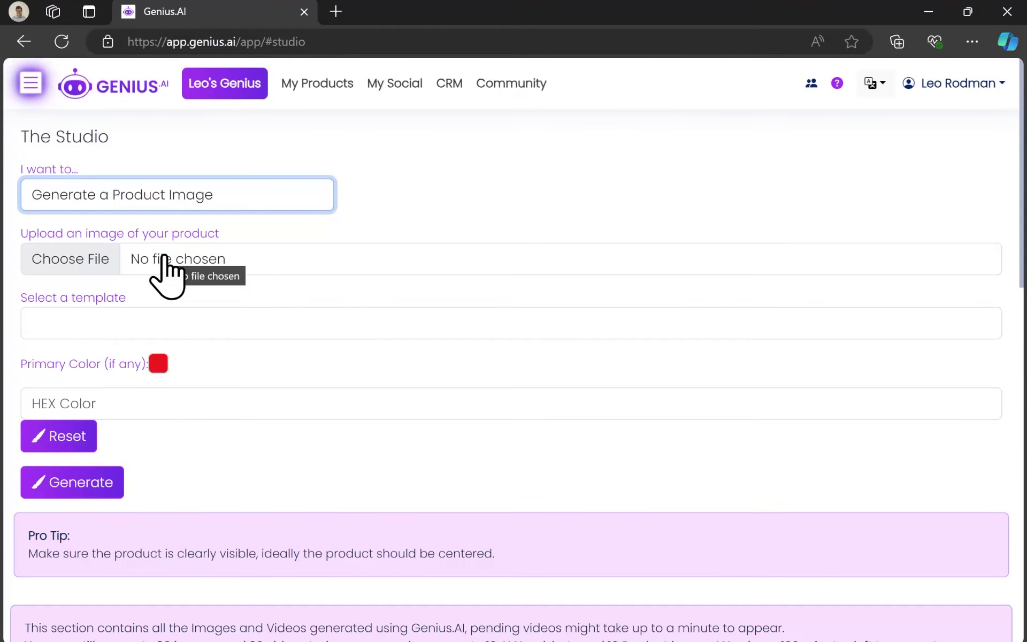
left_click(175, 258)
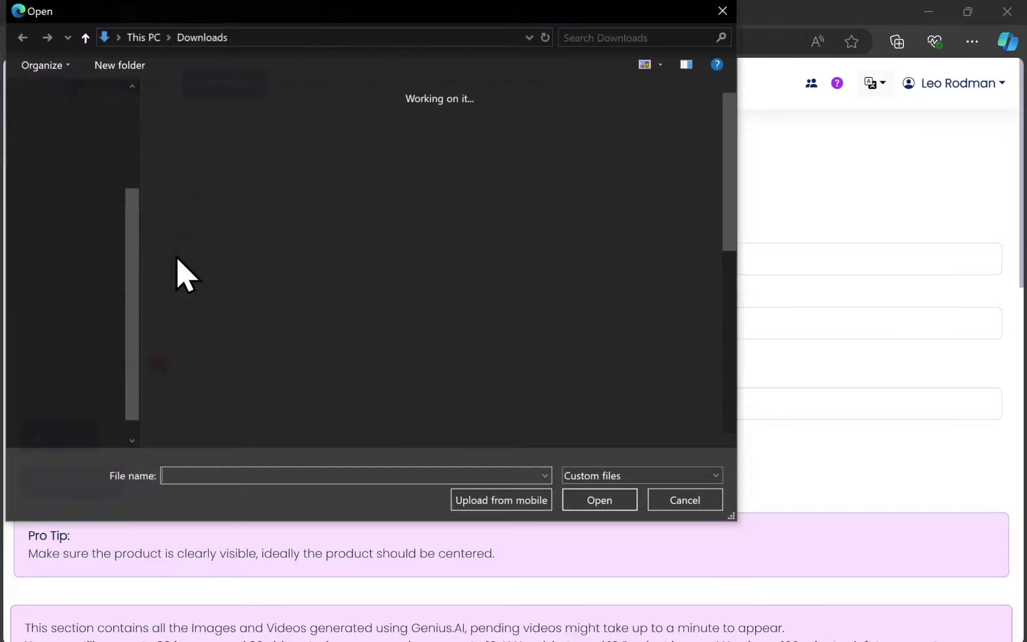
left_click(354, 175)
double_click(354, 175)
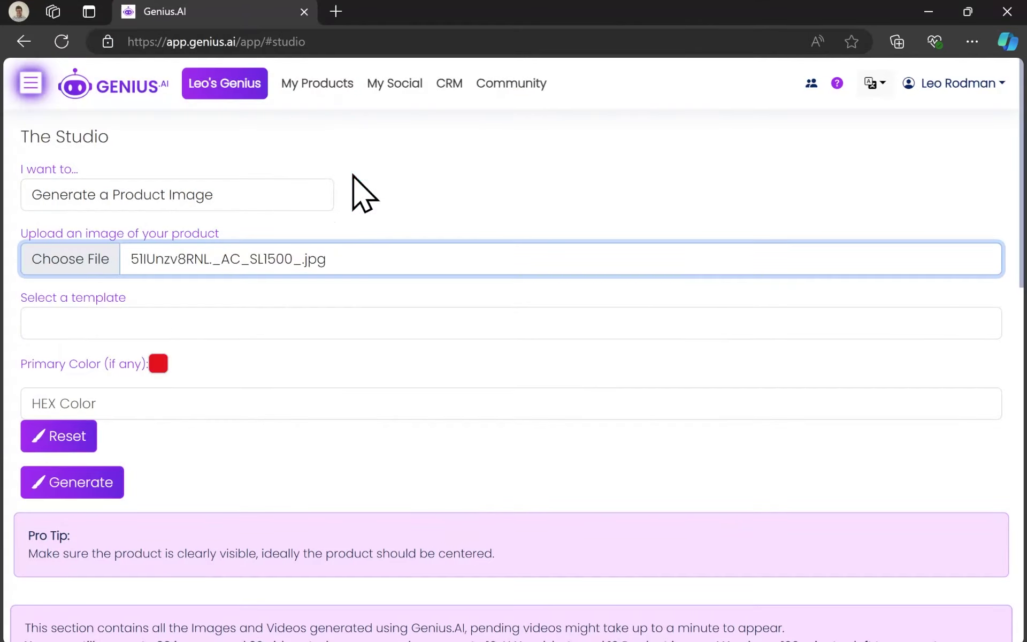
- Apply the Dark Wood template and generate the product image
left_click(185, 322)
left_click(142, 480)
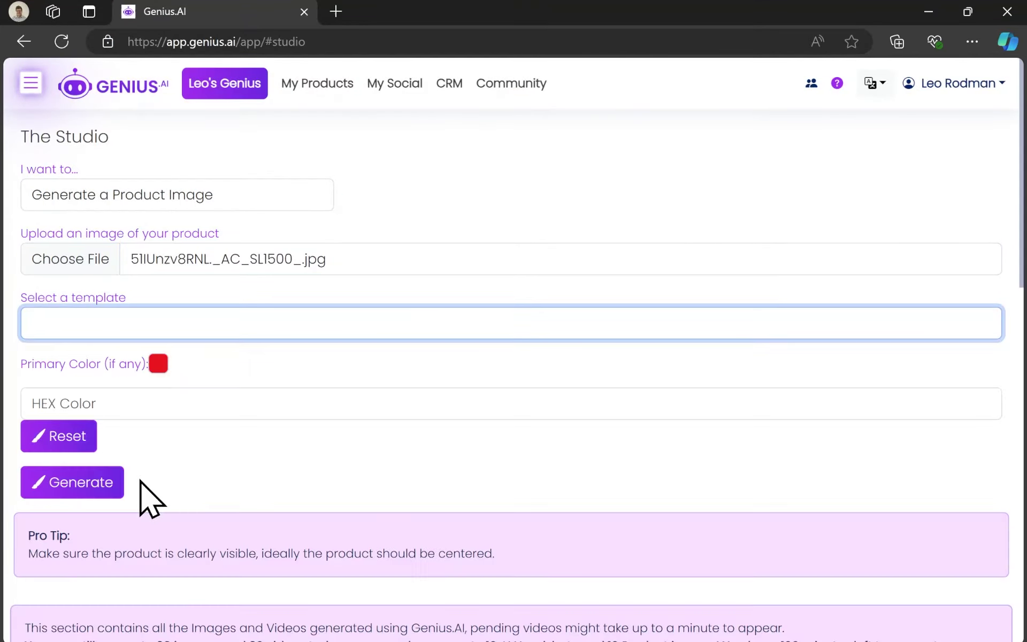
left_click(84, 495)
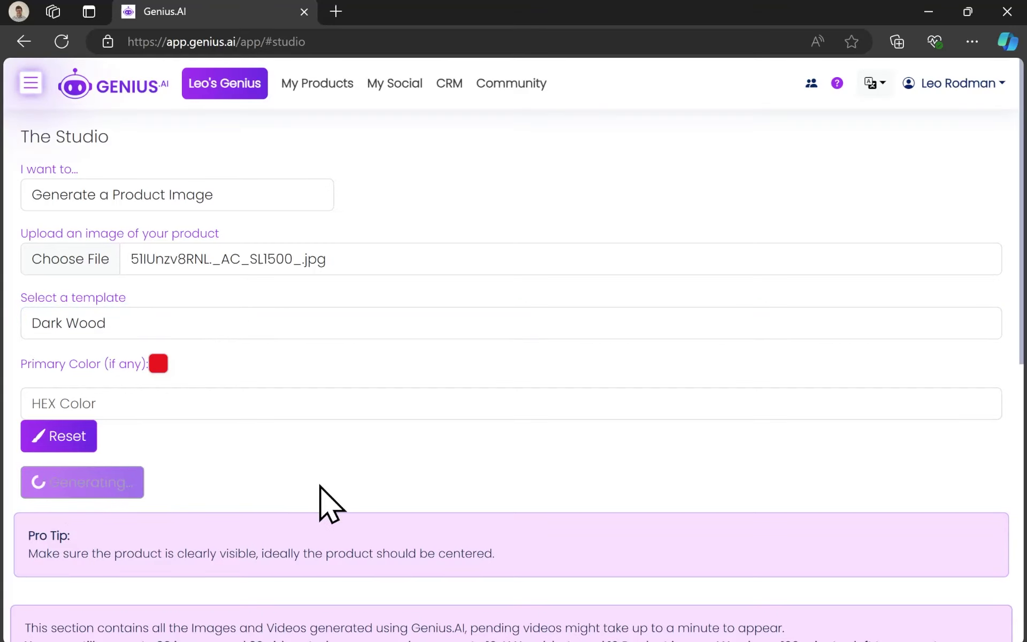
scroll(320, 487, "down", 2)
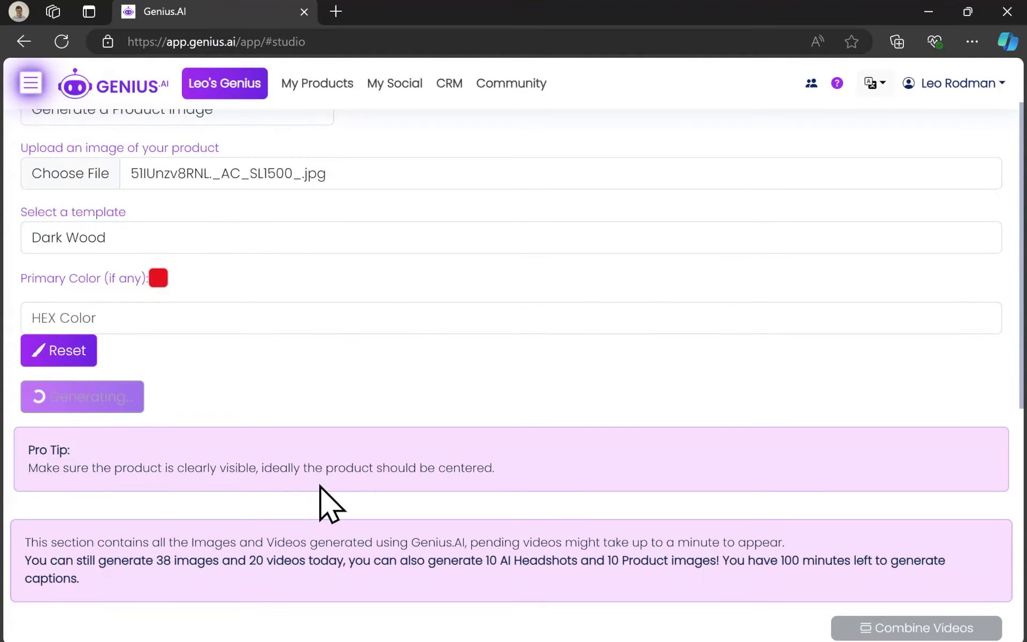
scroll(321, 487, "down", 4)
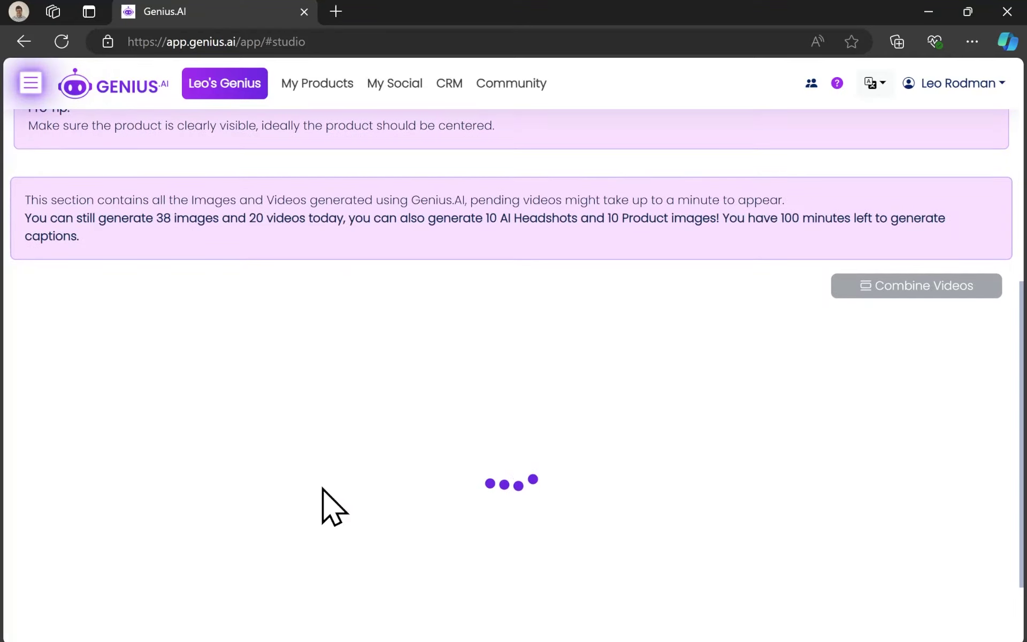
- Save the new Dark Wood tumbler image as a JPEG to Downloads
left_click(170, 490)
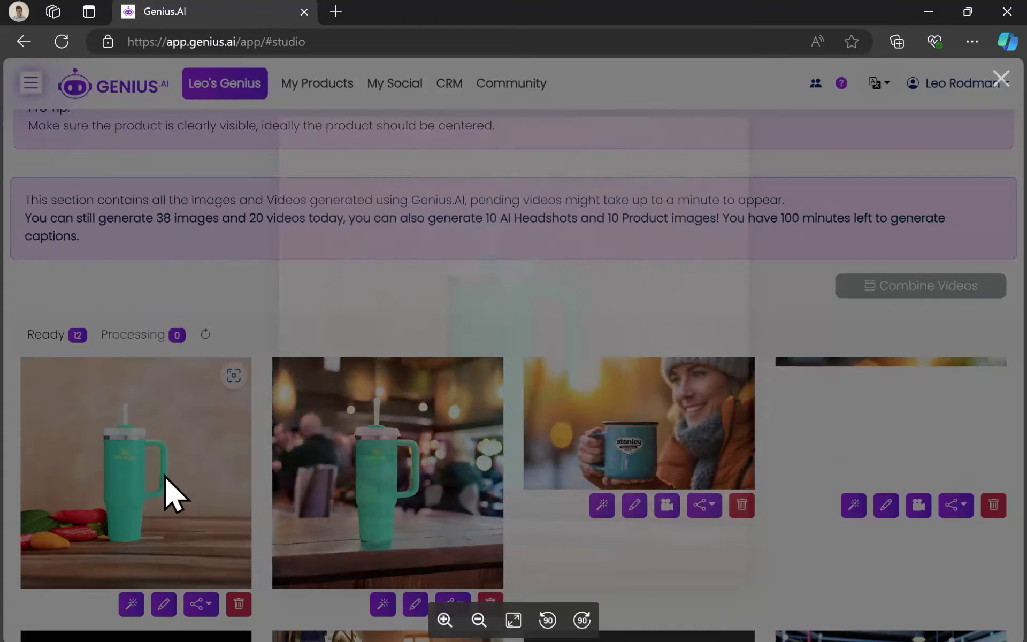
right_click(531, 344)
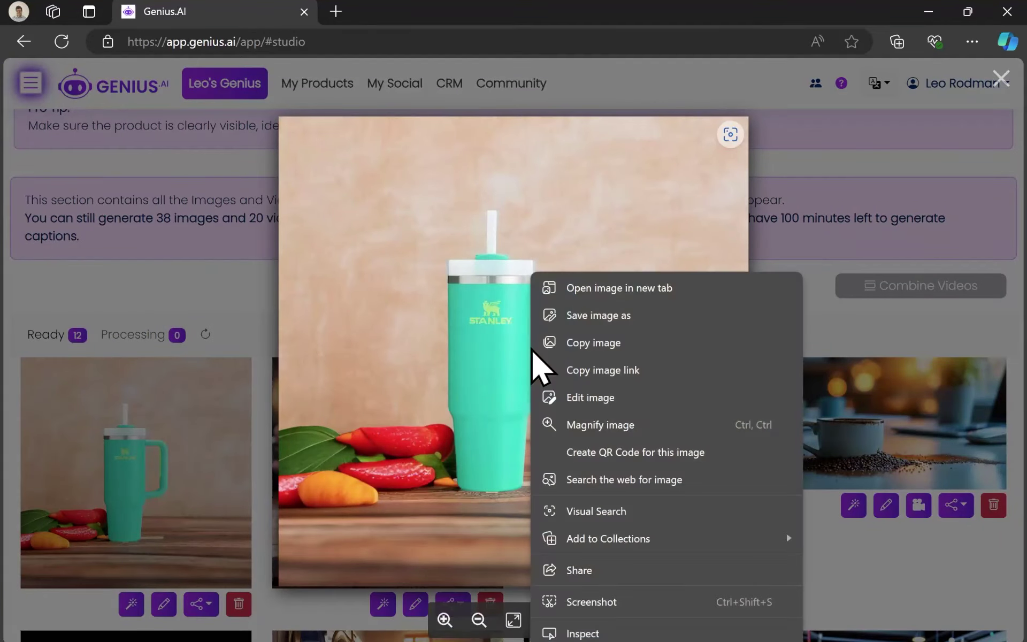
left_click(615, 342)
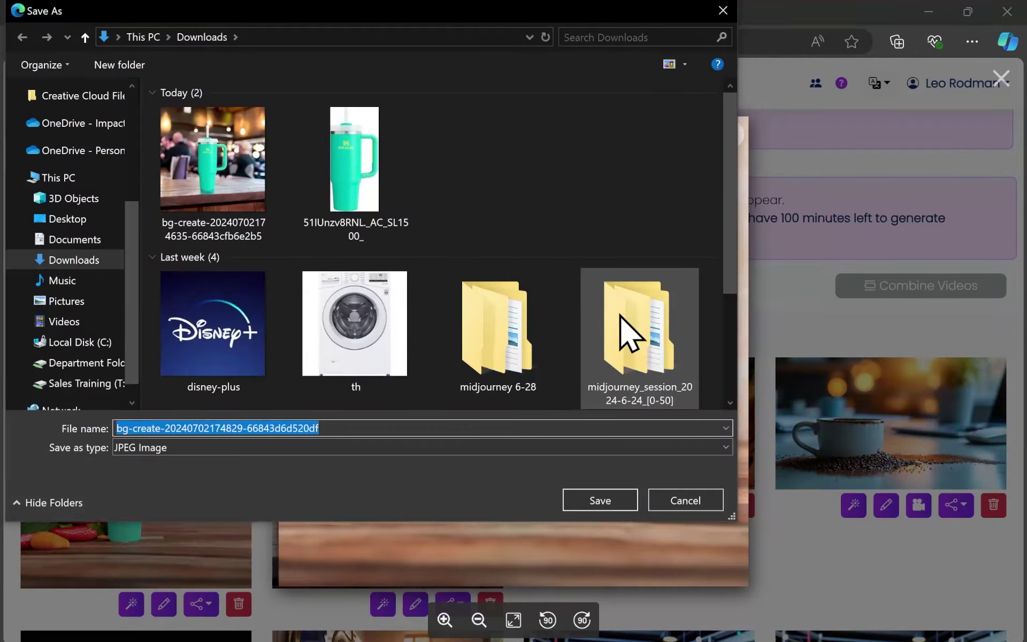
key("Return")
left_click(57, 222)
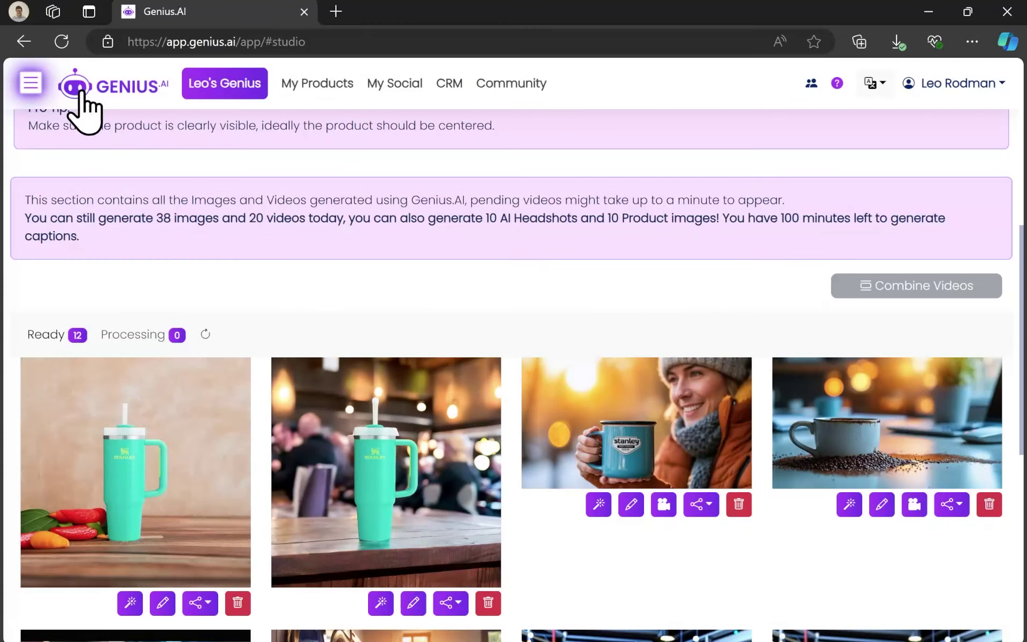
- Select the Stanley Quencher tumbler as the product in the side panel
left_click(43, 85)
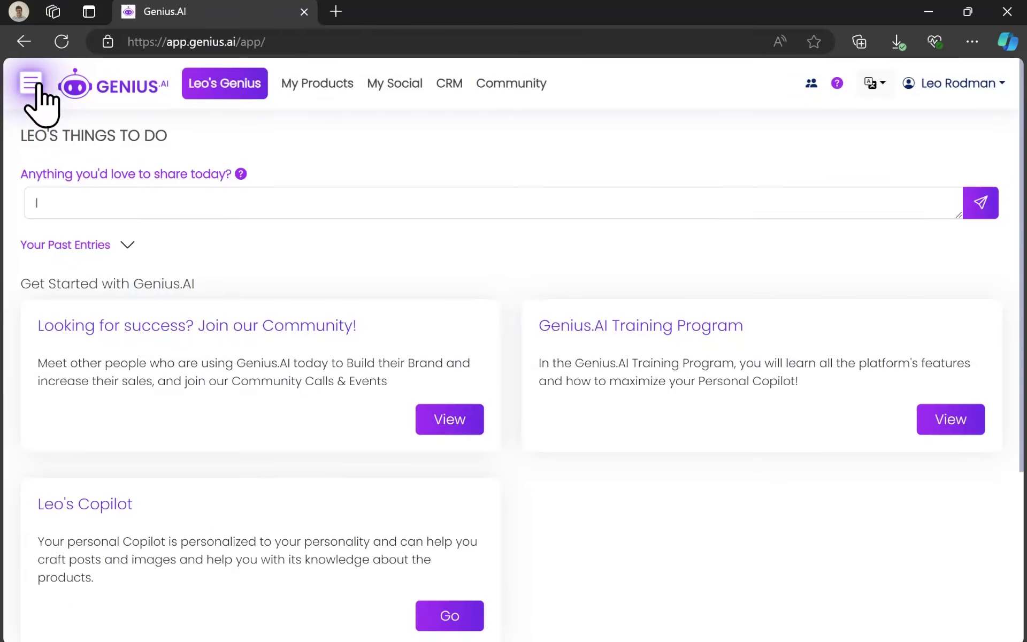
left_click(31, 83)
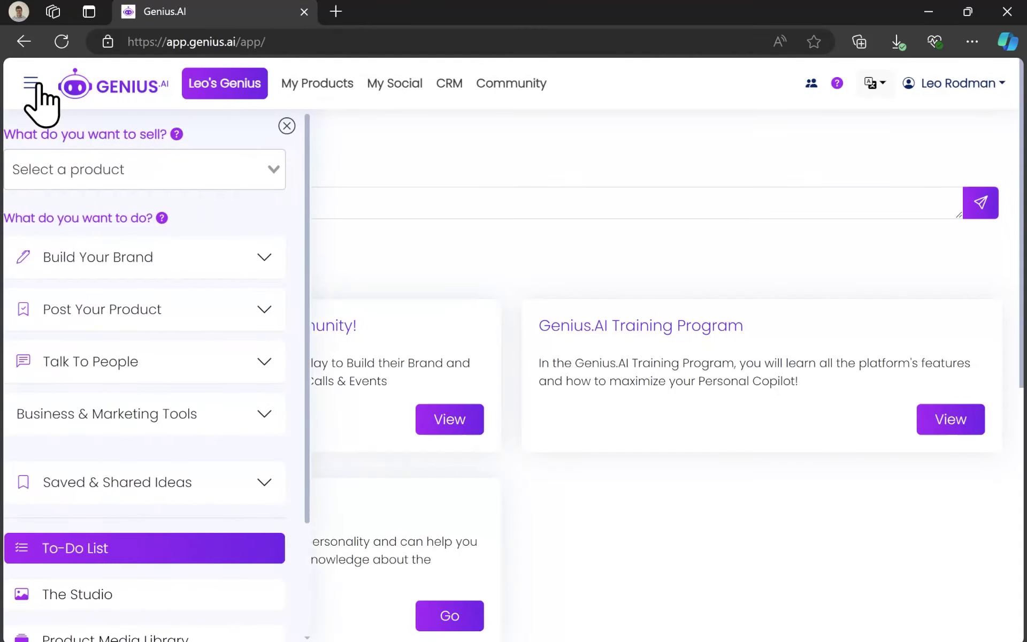
left_click(134, 163)
left_click(170, 347)
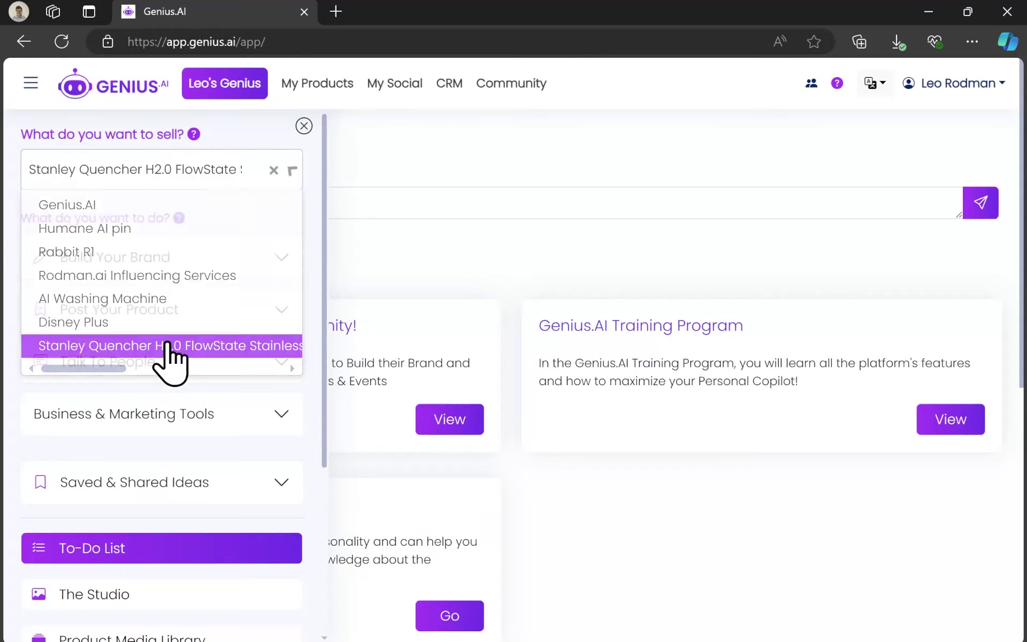
- Generate post ideas under Post Your Product > I Want To Post About... > The Problem
left_click(201, 310)
left_click(223, 355)
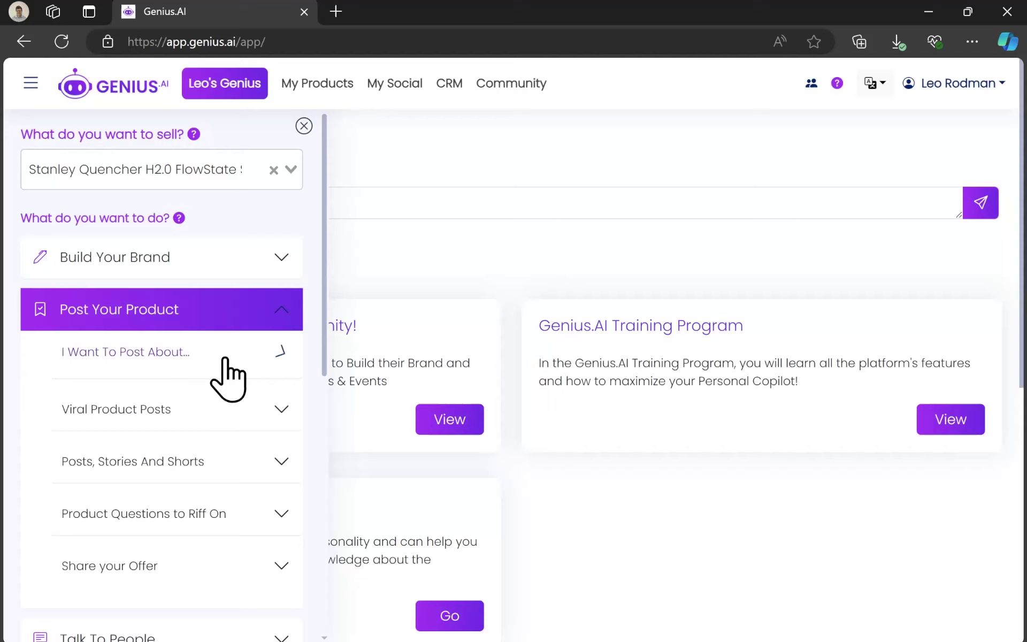
left_click(281, 394)
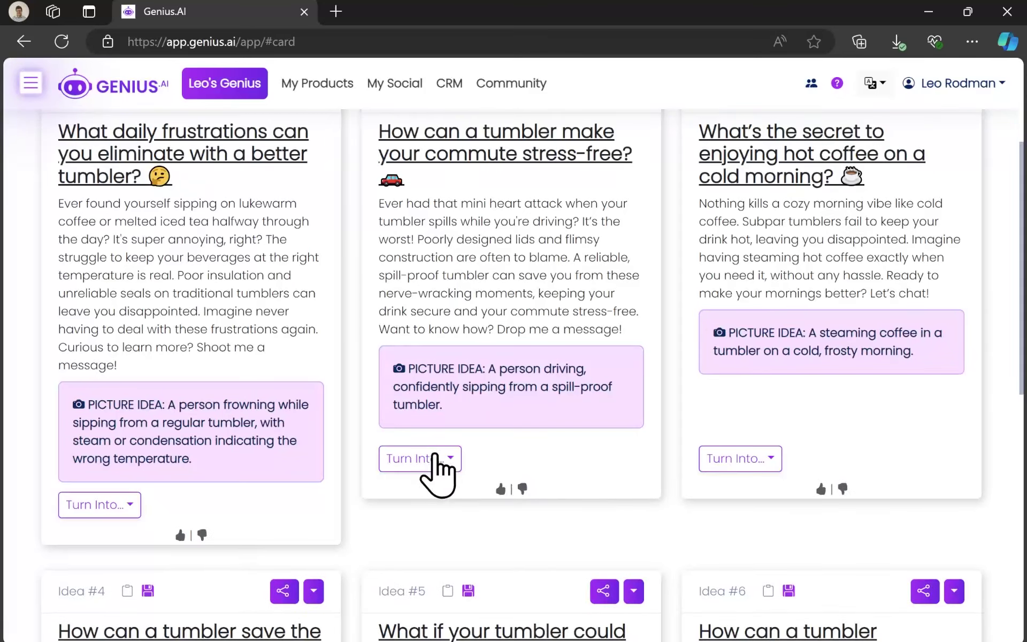
- Turn the commute idea into a LinkedIn Post and open linkedin.com in a new tab
left_click(434, 458)
left_click(455, 269)
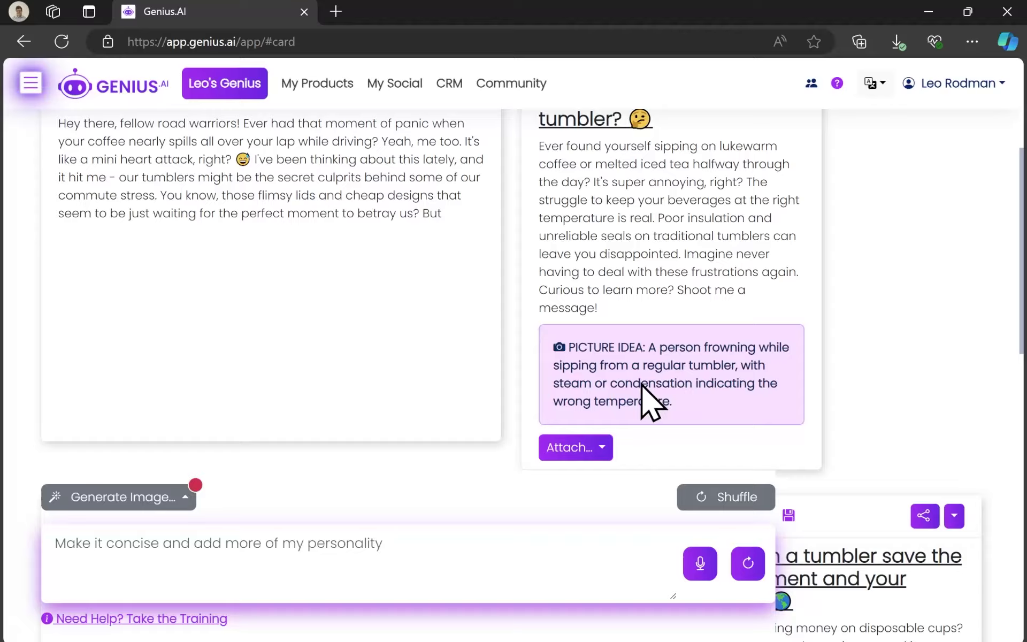
key("ctrl+t")
type("lin")
key("Return")
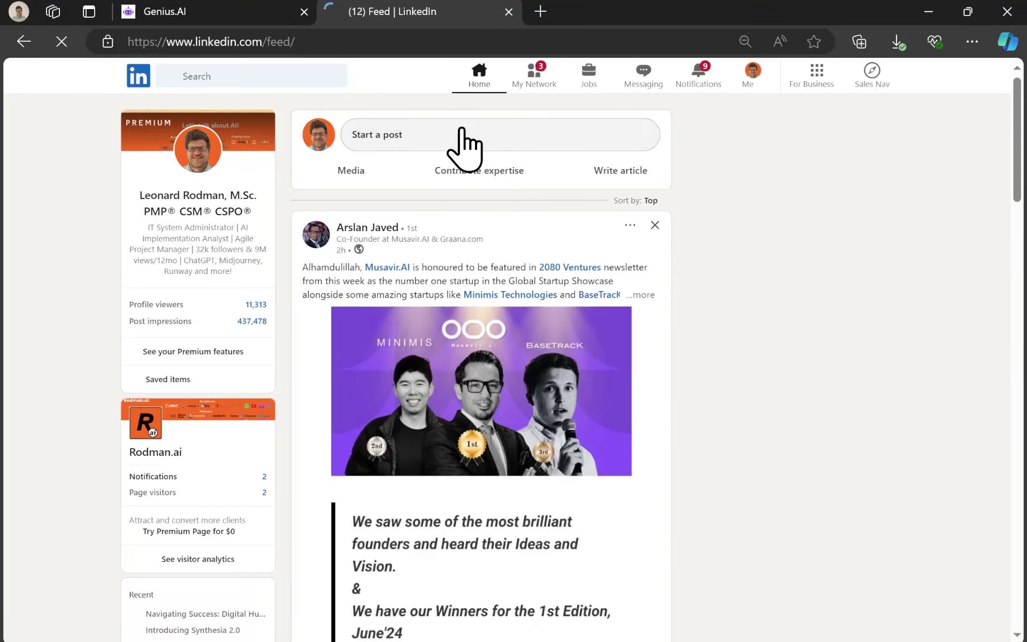
- Start a LinkedIn post with the generated tumbler image attached
left_click(463, 138)
left_click(287, 419)
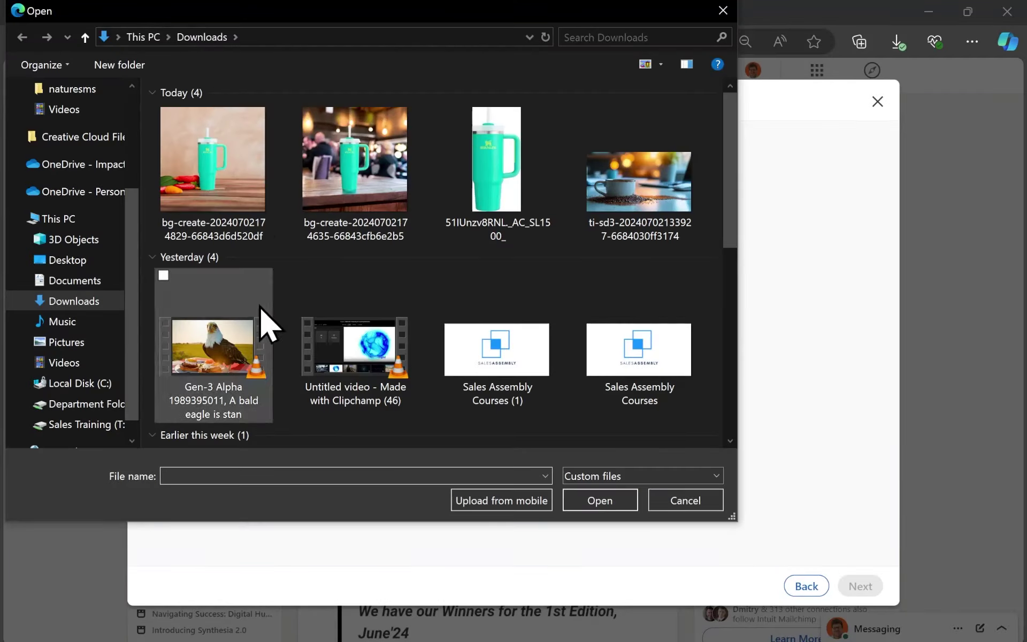
left_click(236, 169)
double_click(236, 169)
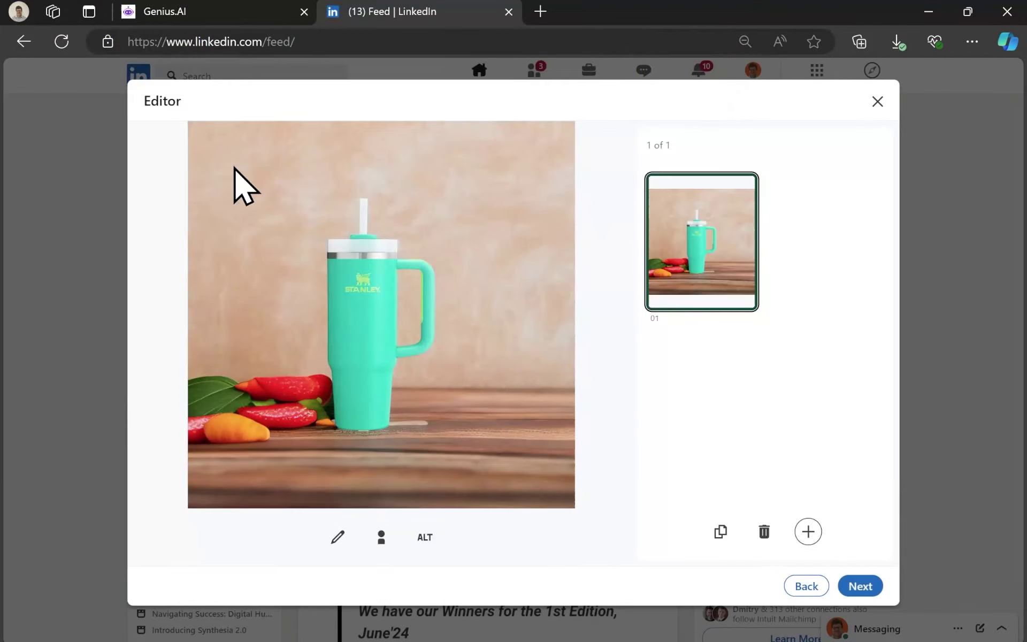
left_click(862, 586)
- Copy the full 'Commuters, Listen Up!' post text from Genius.AI
left_click(183, 15)
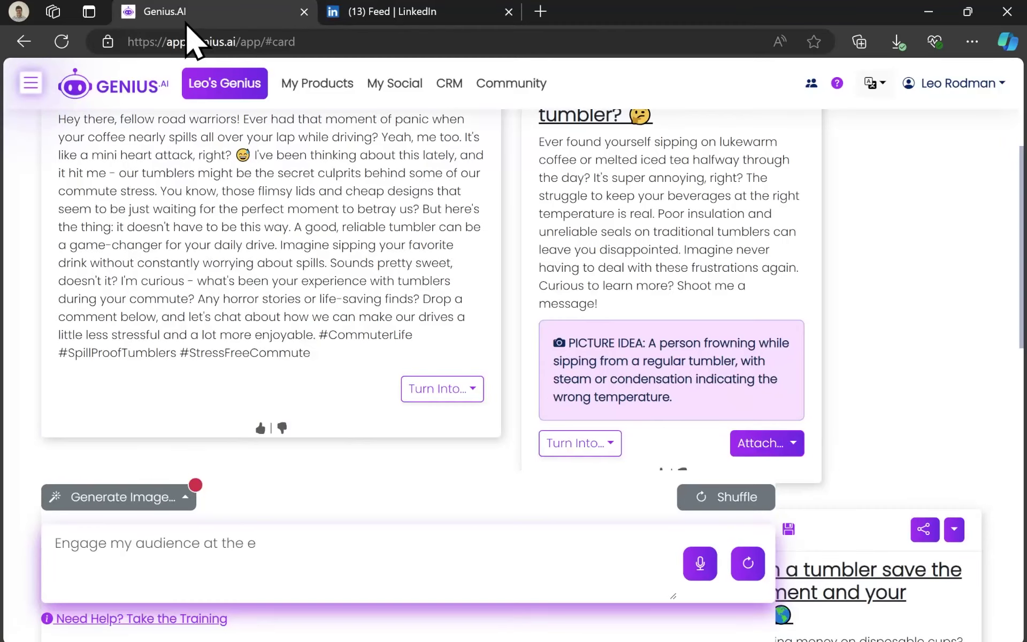
left_click_drag(339, 367, 265, 268)
scroll(160, 310, "up", 5)
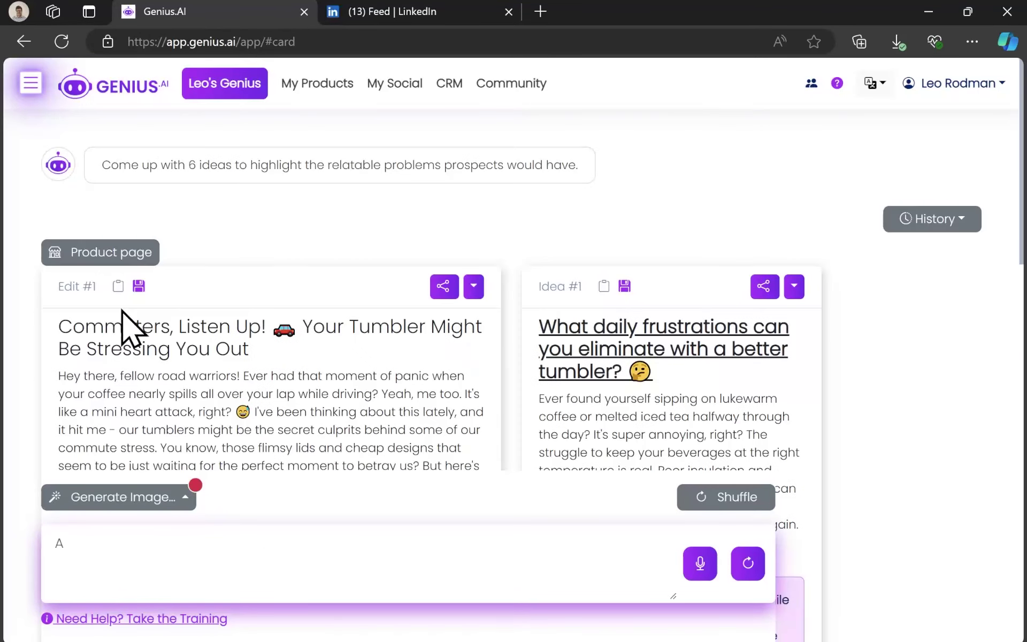
left_click(60, 375, "shift")
left_click(97, 321)
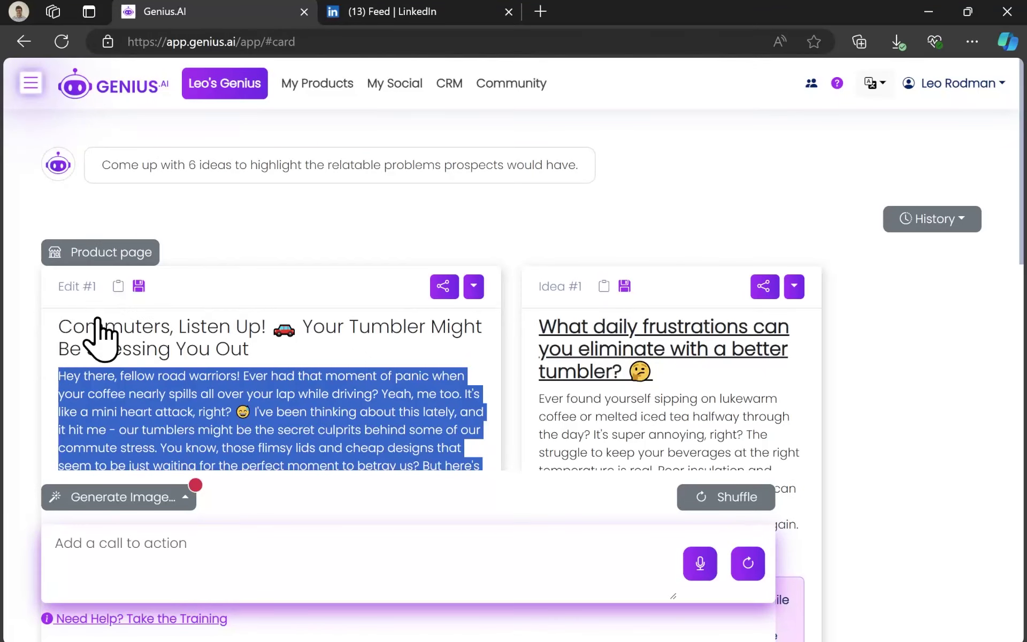
- Paste the road warriors text in paragraphs and schedule it for 7/2/2024, 2:00 PM
left_click(381, 13)
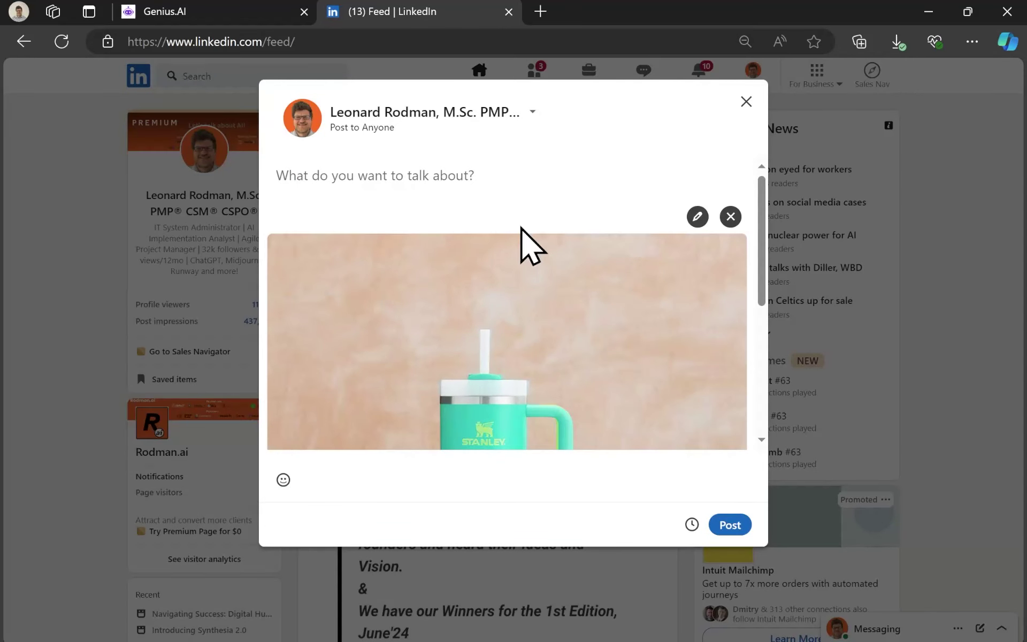
key("ctrl+v")
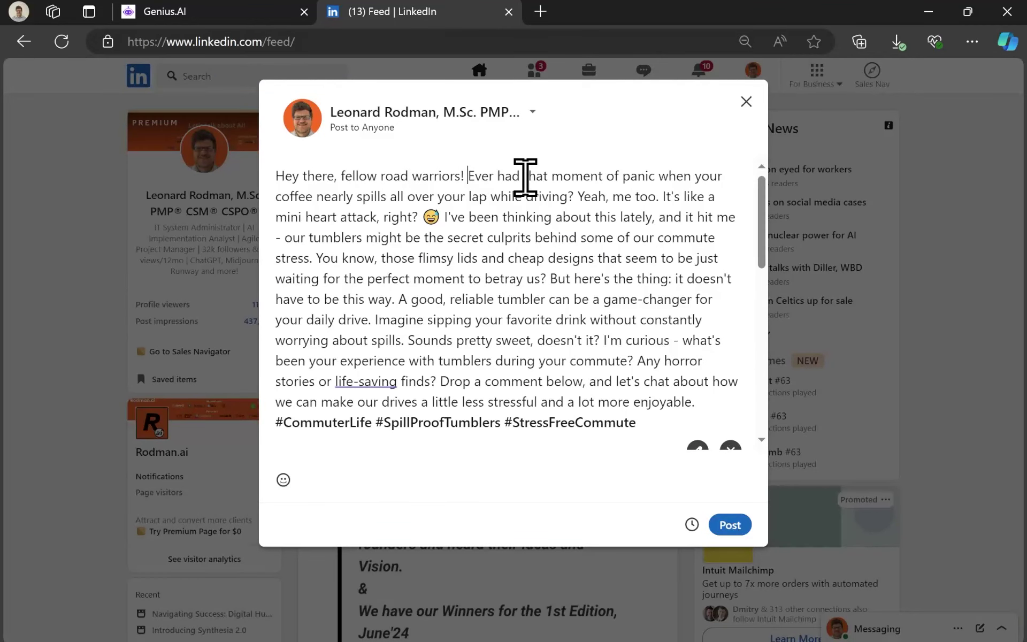
key("Return")
key("Return")
left_click(388, 238)
key("Return")
key("Return")
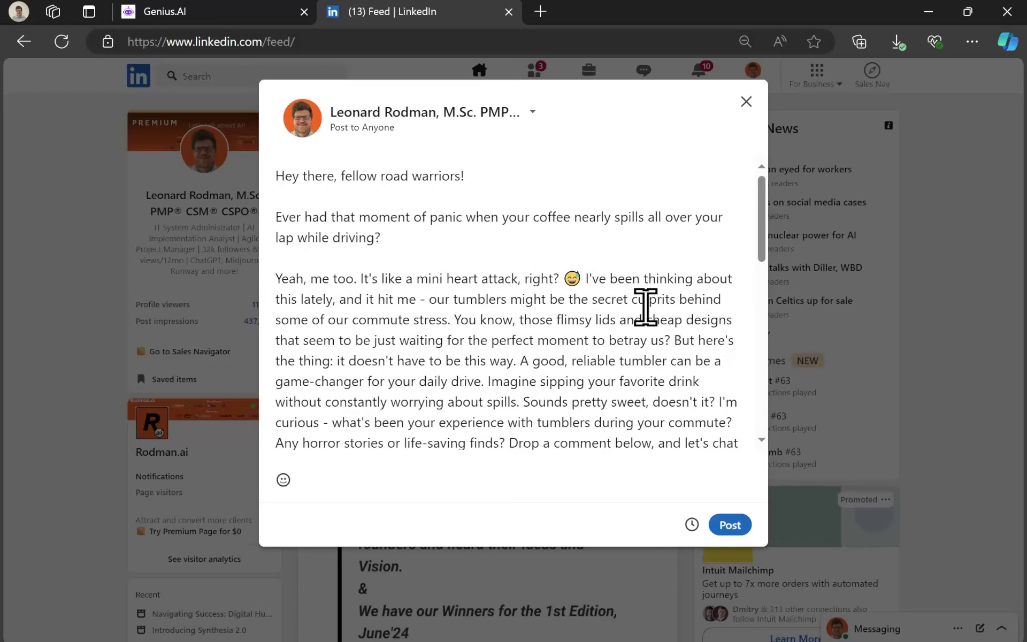
key("Return")
key("Return")
left_click(691, 524)
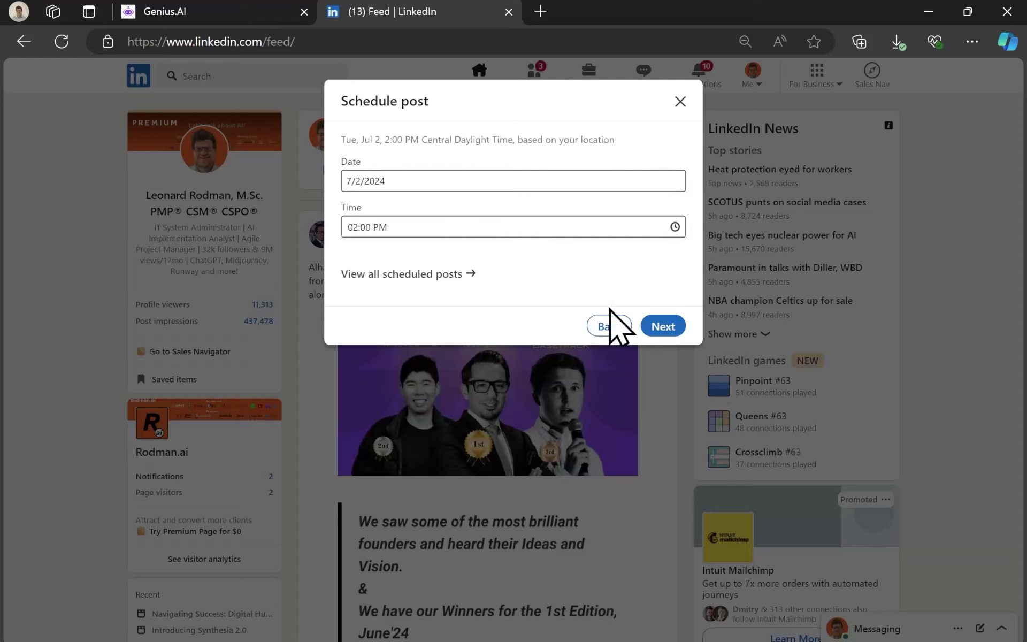
left_click(665, 327)
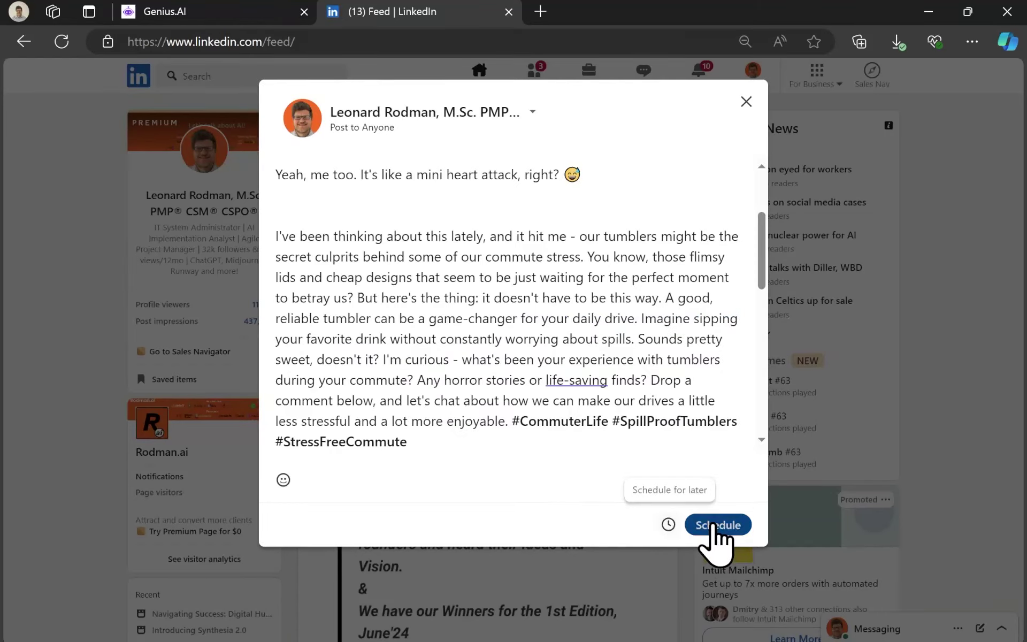